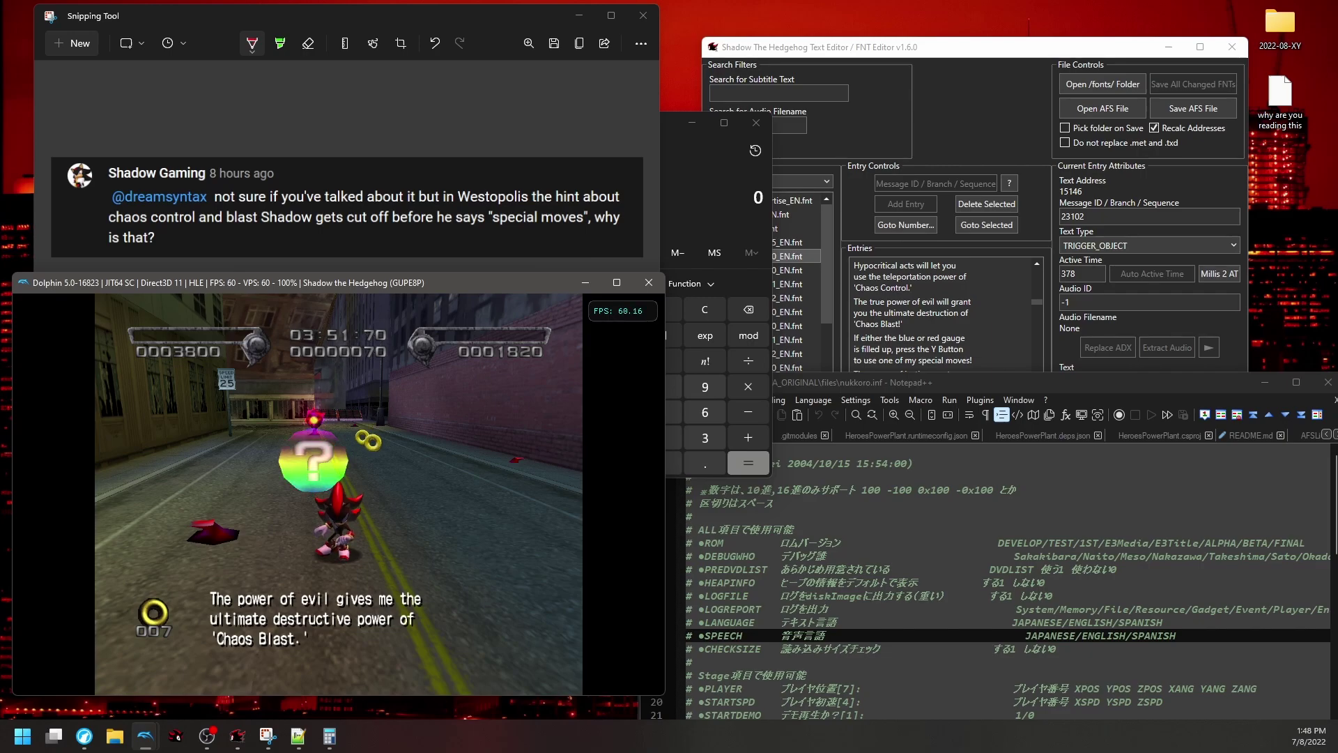
Pause the game and inspect the active time of the "special moves" hint entry in stg0100_EN.fnt.
{"action": "key", "text": "Return"}
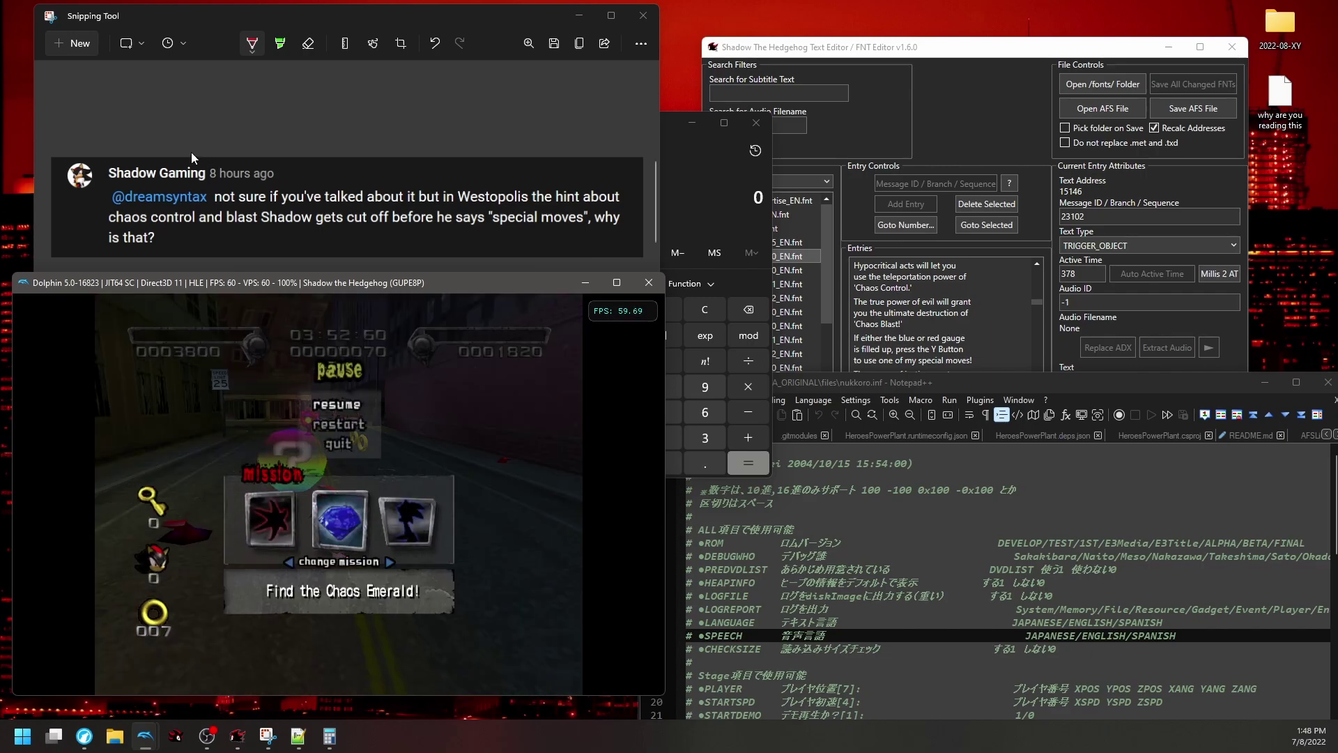
{"action": "left_click", "coordinate": [980, 308]}
{"action": "left_click", "coordinate": [931, 396]}
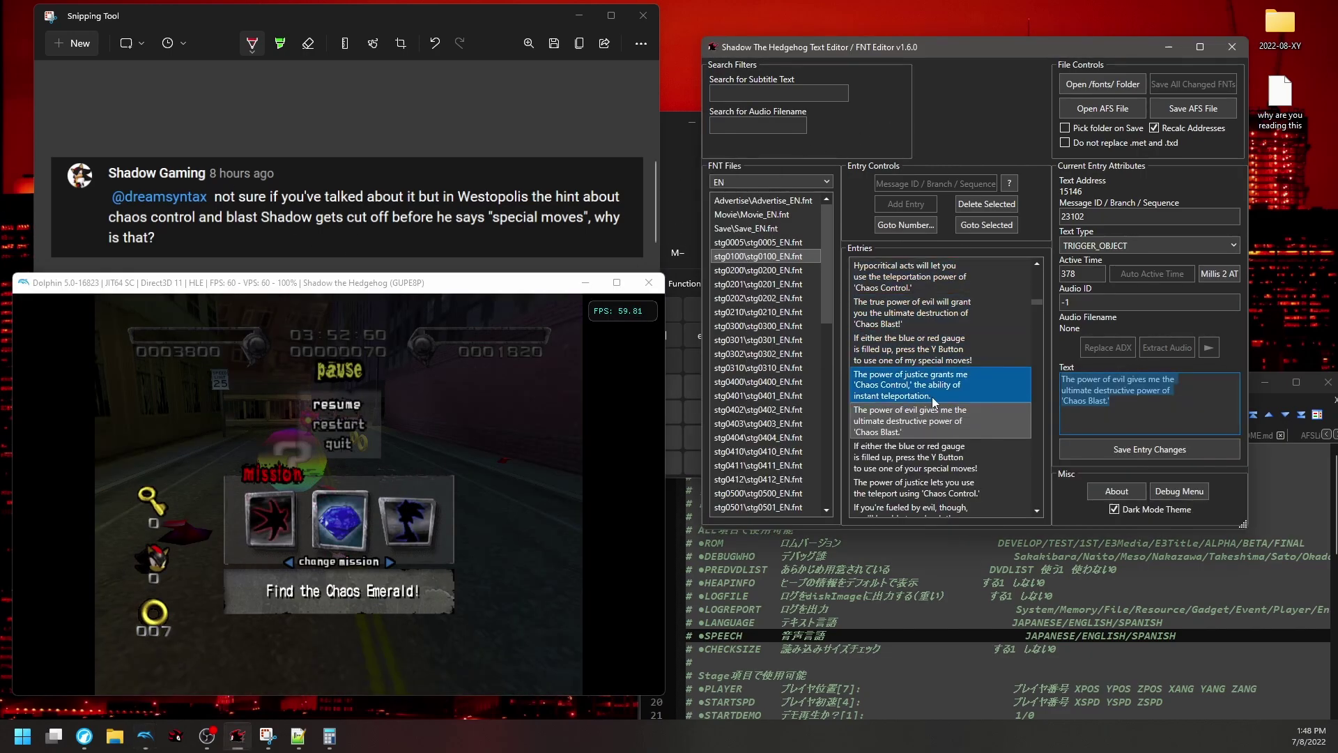
{"action": "left_click", "coordinate": [998, 412]}
{"action": "left_click", "coordinate": [934, 349]}
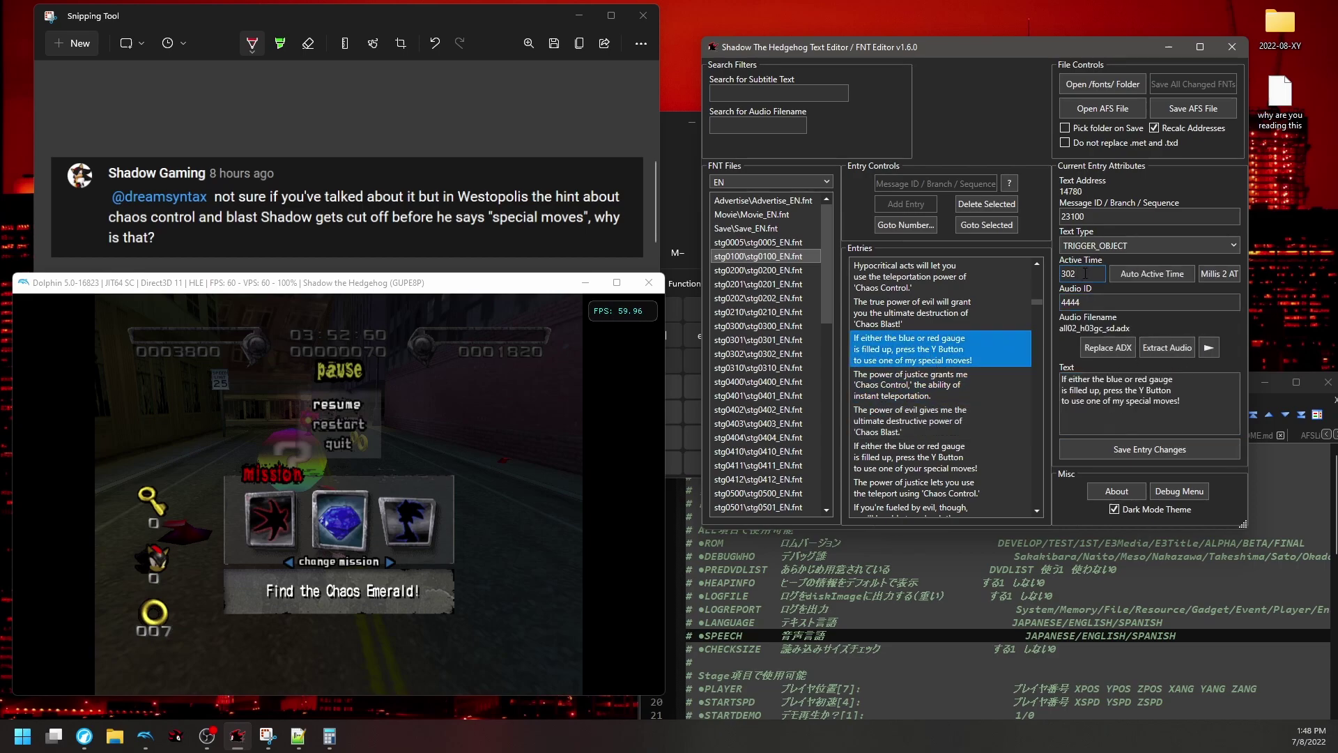
{"action": "left_click_drag", "start_coordinate": [1094, 282], "coordinate": [1040, 272]}
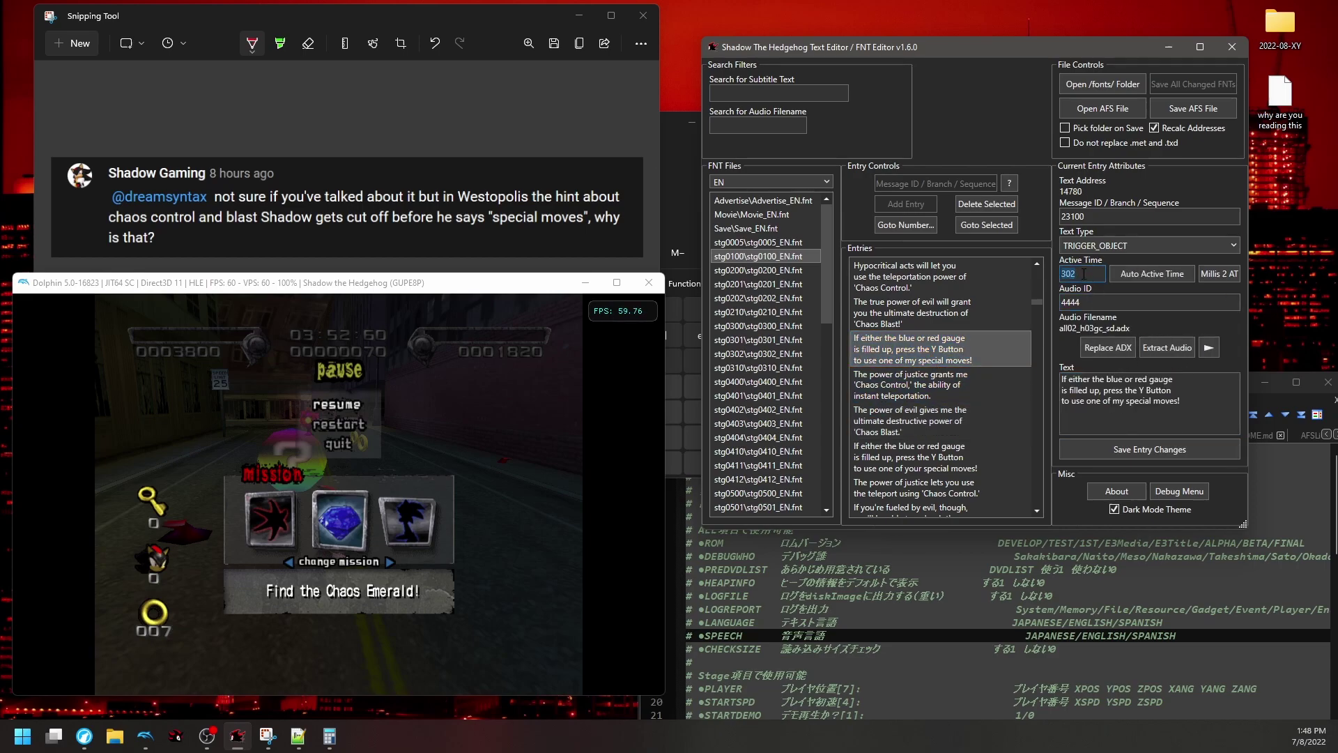
Compare the audio IDs of the "power of justice" Chaos Control entry and the "power of evil" Chaos Blast entry.
{"action": "left_click", "coordinate": [907, 385]}
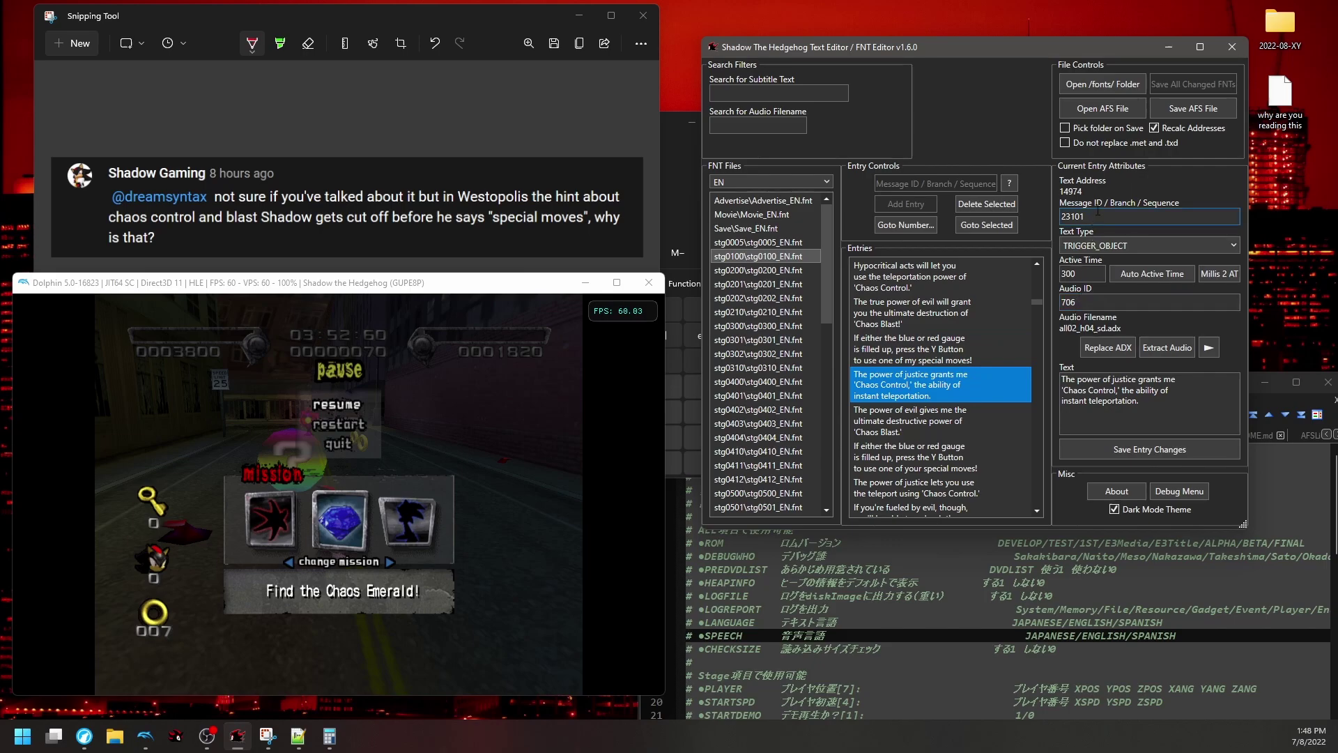
{"action": "left_click_drag", "start_coordinate": [1091, 307], "coordinate": [1032, 318]}
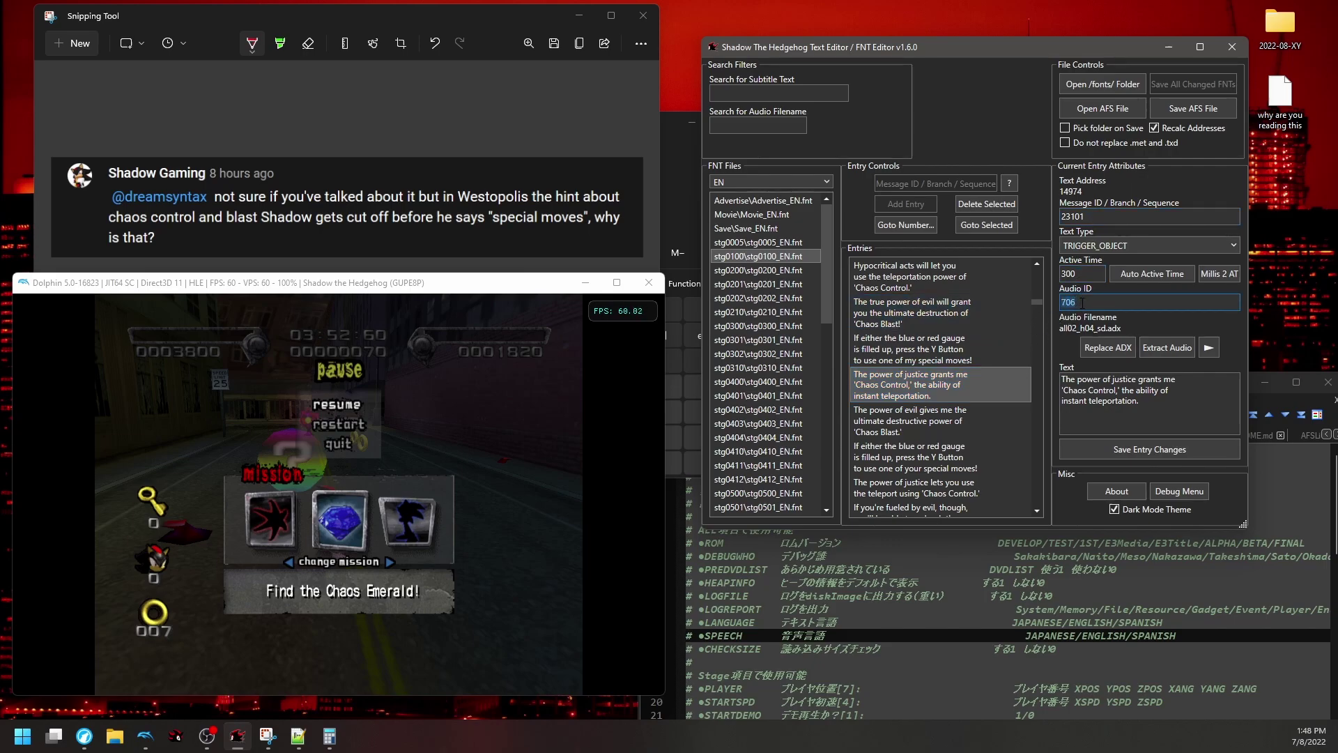
{"action": "left_click", "coordinate": [938, 413]}
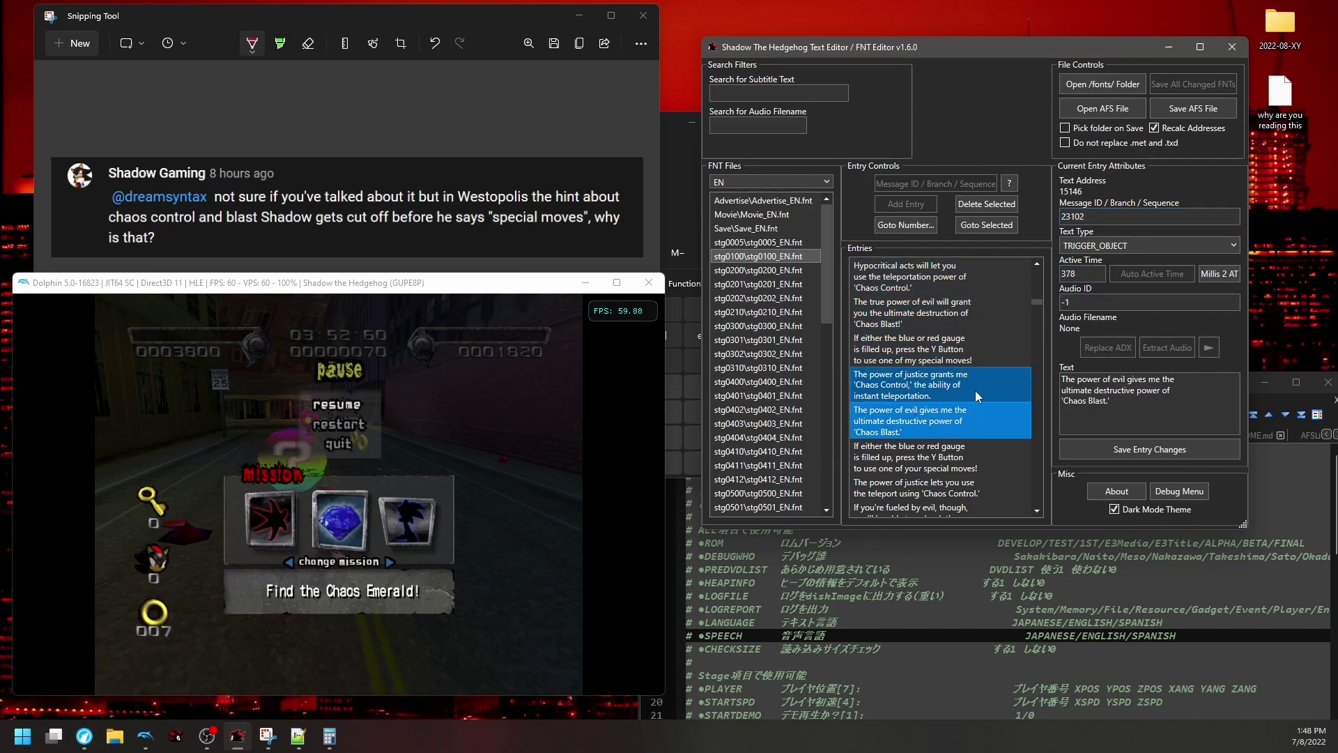
{"action": "left_click_drag", "start_coordinate": [1081, 304], "coordinate": [1027, 335]}
Convert the "special moves" entry's active time to milliseconds in Calculator by computing 1000/60 and multiplying it by 302.
{"action": "left_click", "coordinate": [983, 347]}
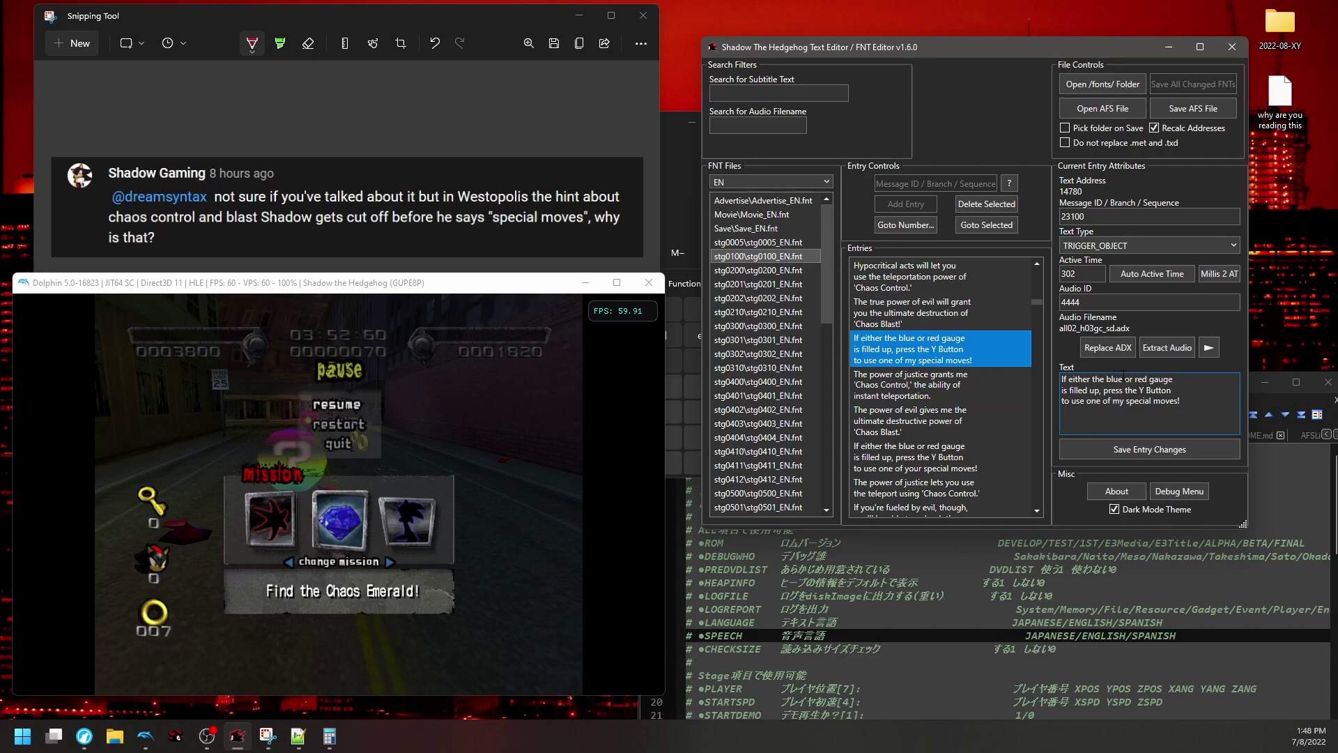
{"action": "left_click", "coordinate": [1092, 274]}
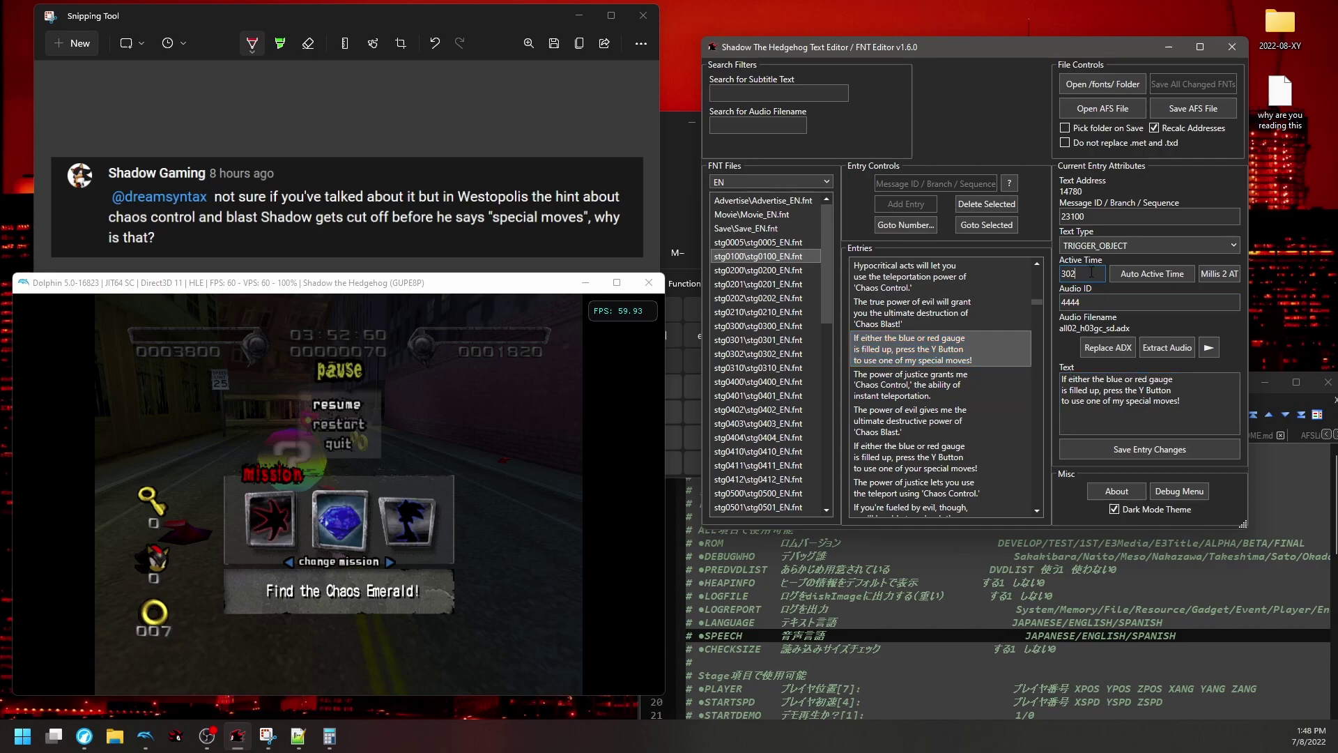
{"action": "left_click", "coordinate": [689, 202]}
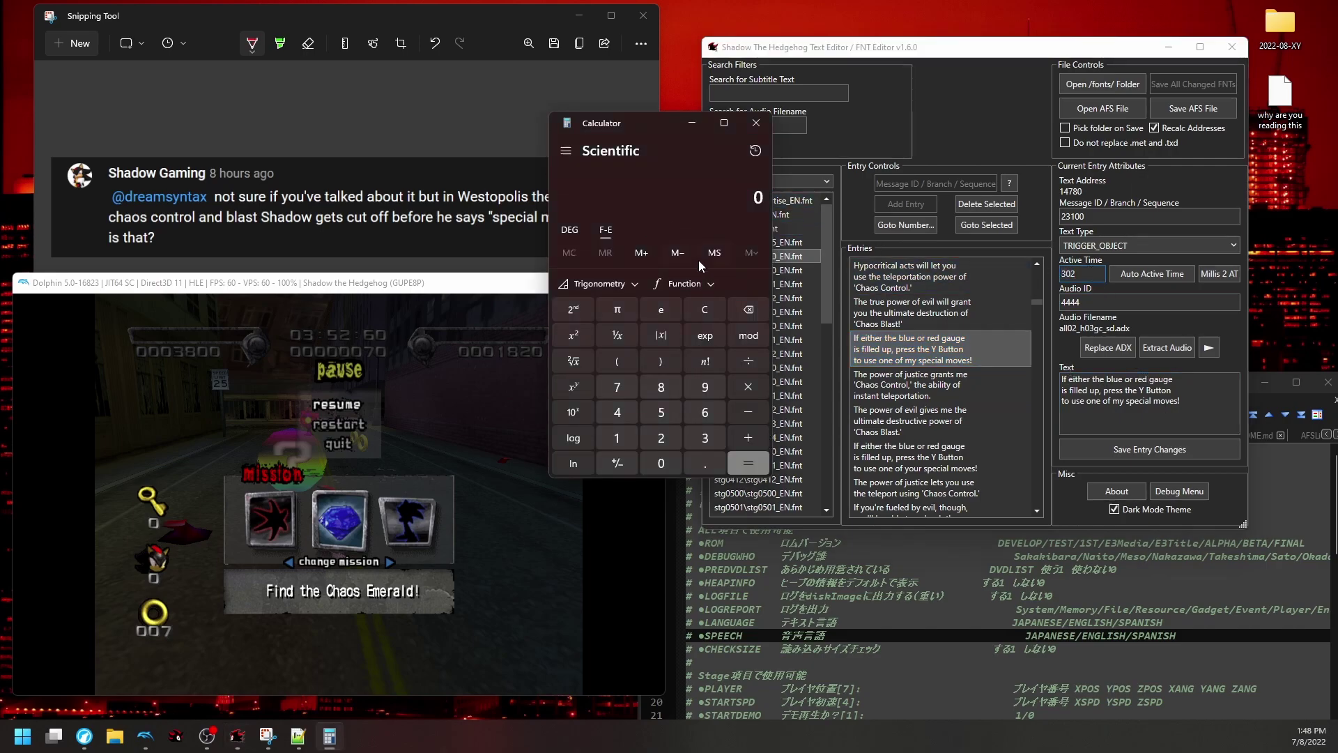
{"action": "type", "text": "1000/60"}
{"action": "key", "text": "Return"}
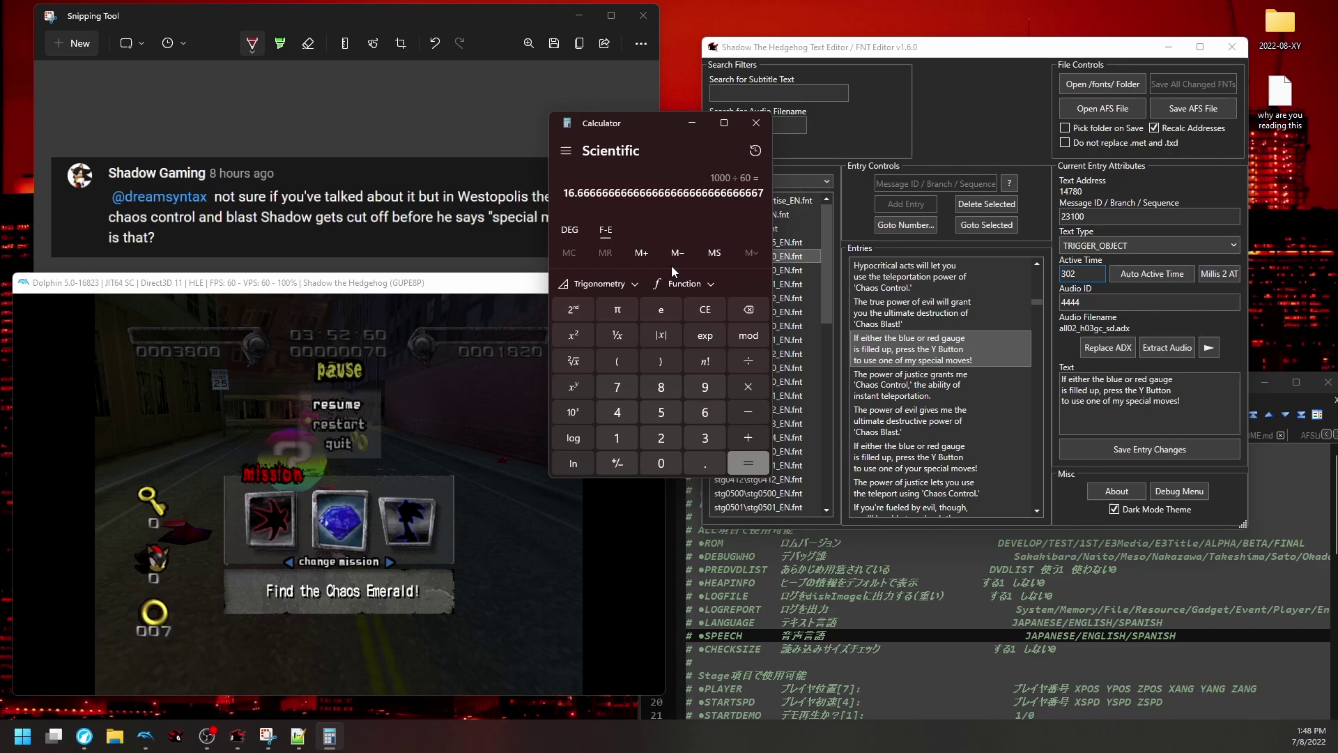
{"action": "type", "text": "*302"}
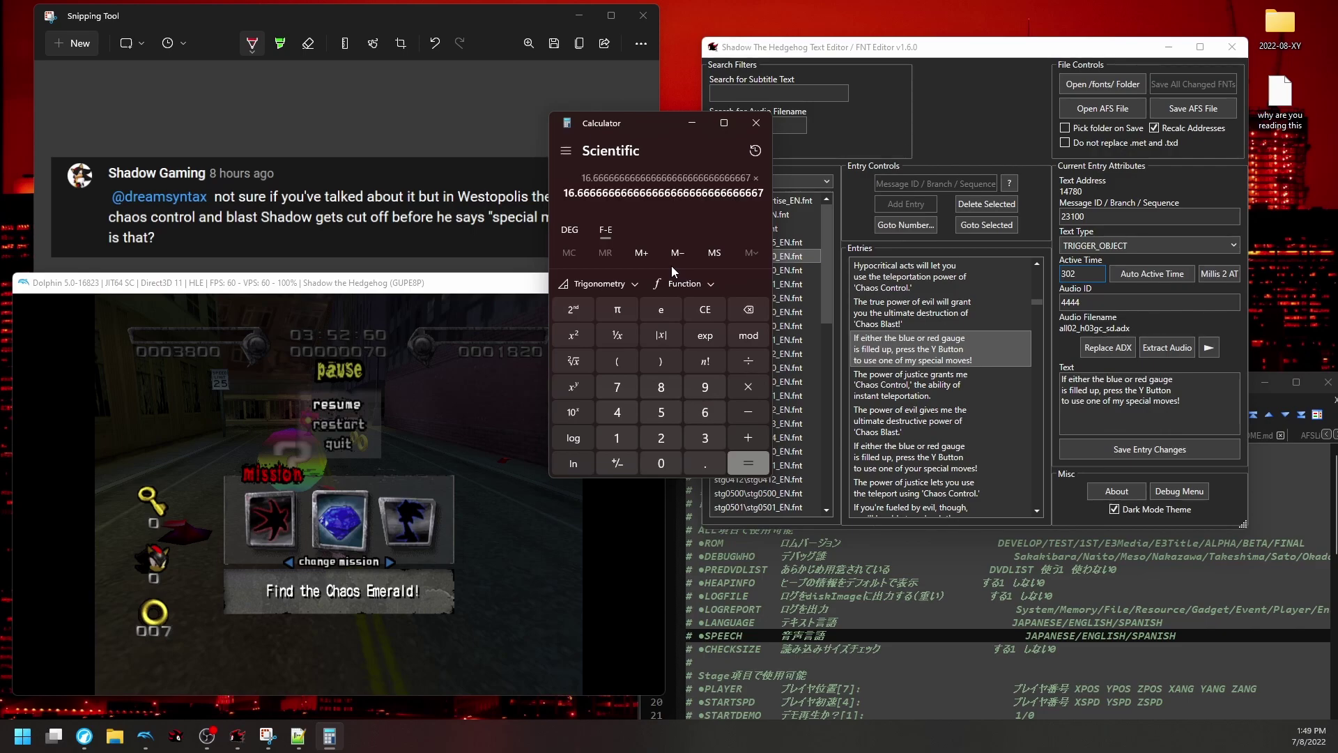
{"action": "key", "text": "Return"}
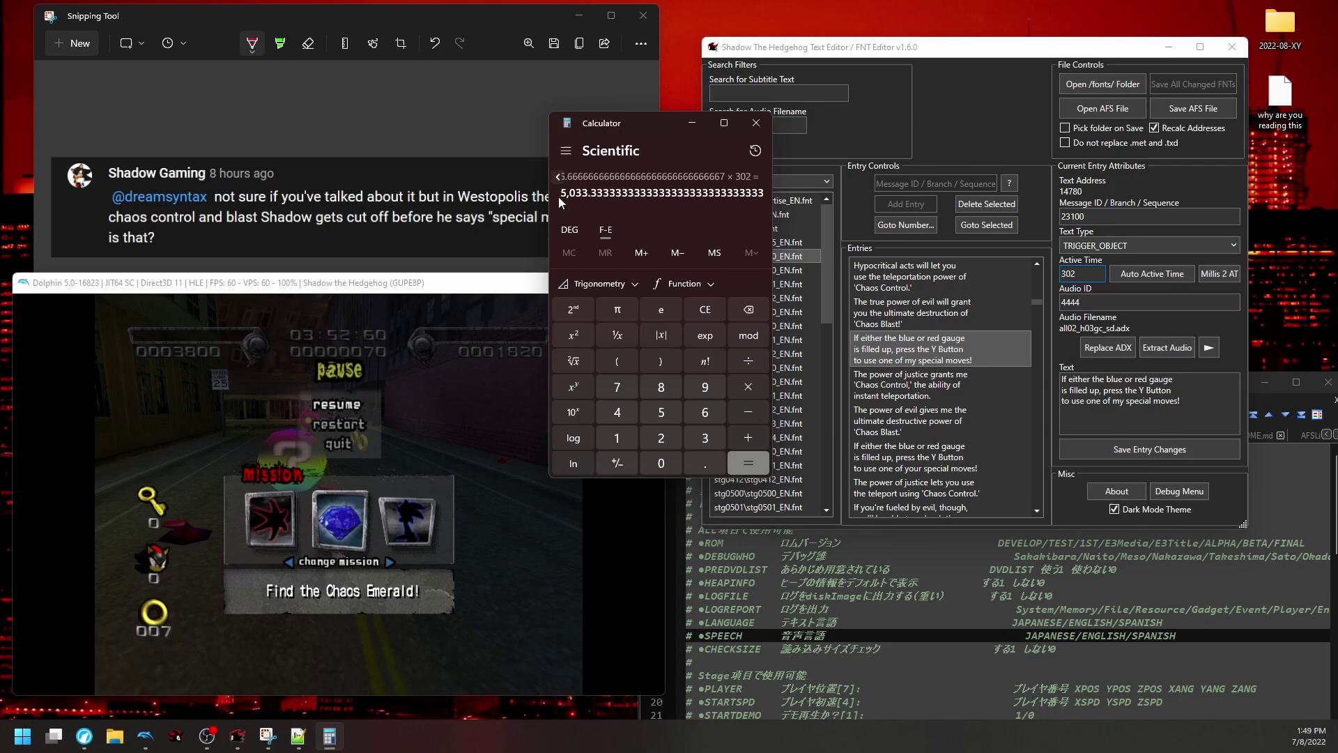
{"action": "left_click_drag", "start_coordinate": [558, 194], "coordinate": [589, 195]}
Compare the message IDs of the "special moves" hint entry and the "power of justice" entry that follows it.
{"action": "left_click_drag", "start_coordinate": [1181, 402], "coordinate": [1040, 372]}
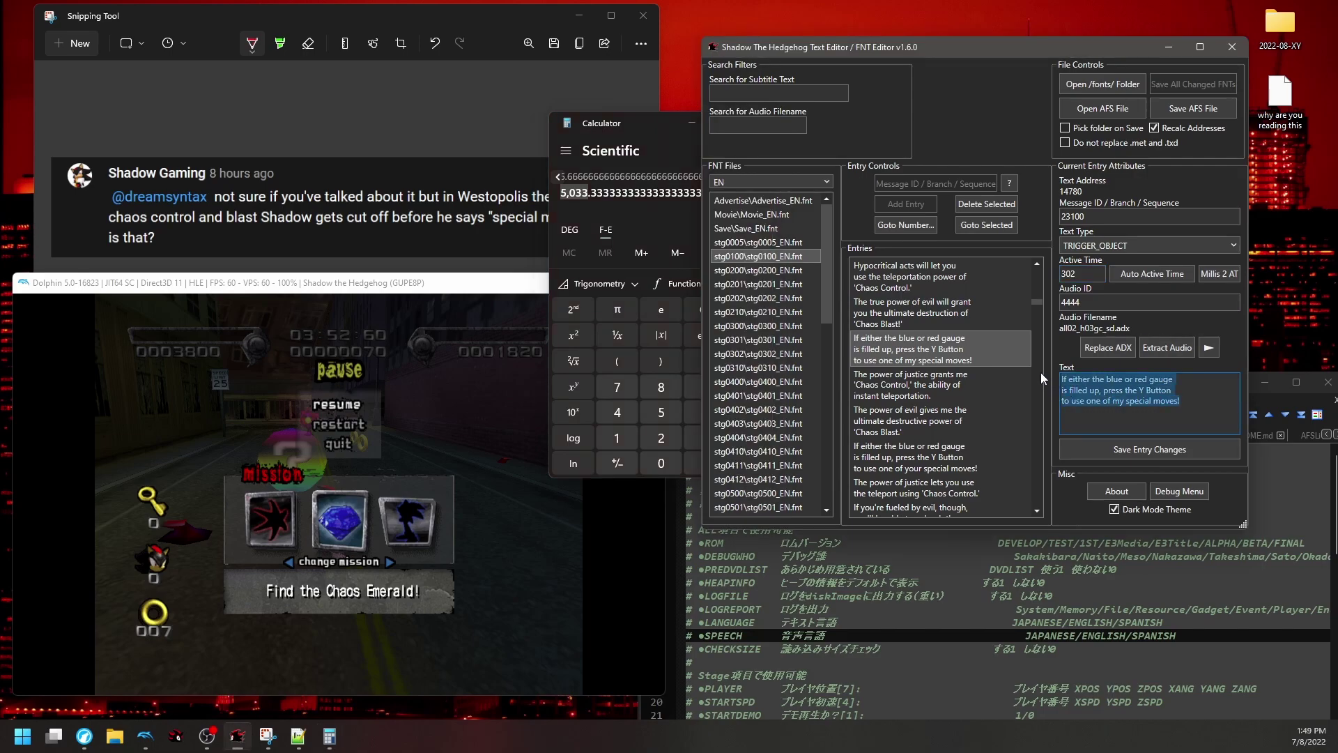
{"action": "left_click", "coordinate": [1086, 216]}
{"action": "left_click_drag", "start_coordinate": [1086, 217], "coordinate": [1064, 222]}
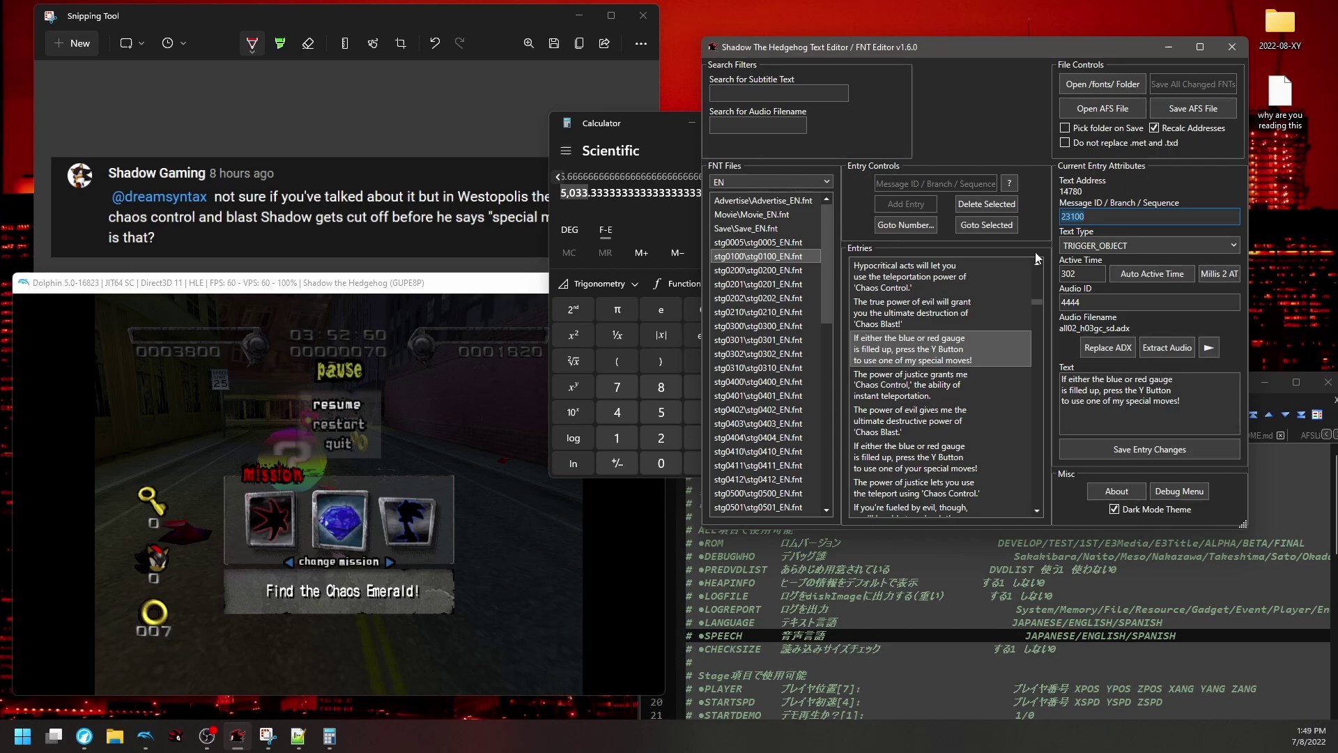
{"action": "left_click", "coordinate": [906, 384]}
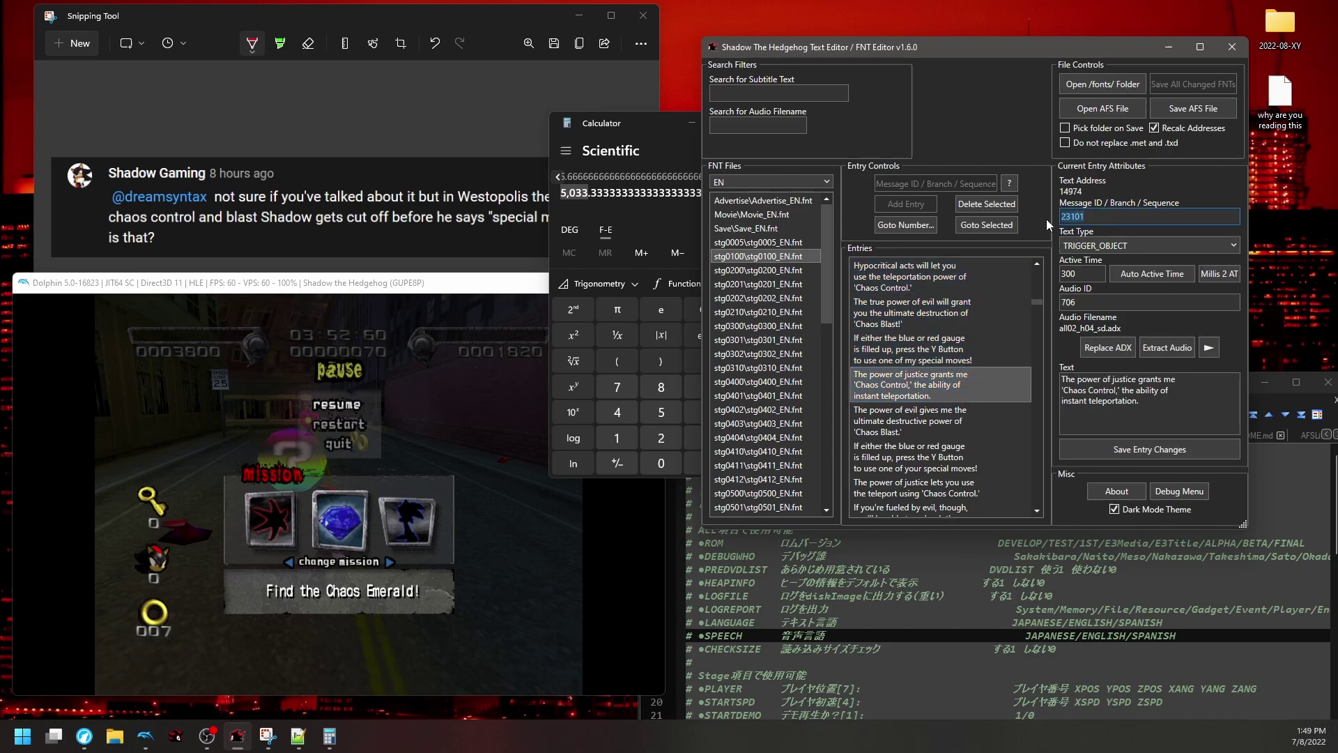
Set the active time of the "special moves" hint entry to 371 without saving the entry.
{"action": "left_click", "coordinate": [995, 350]}
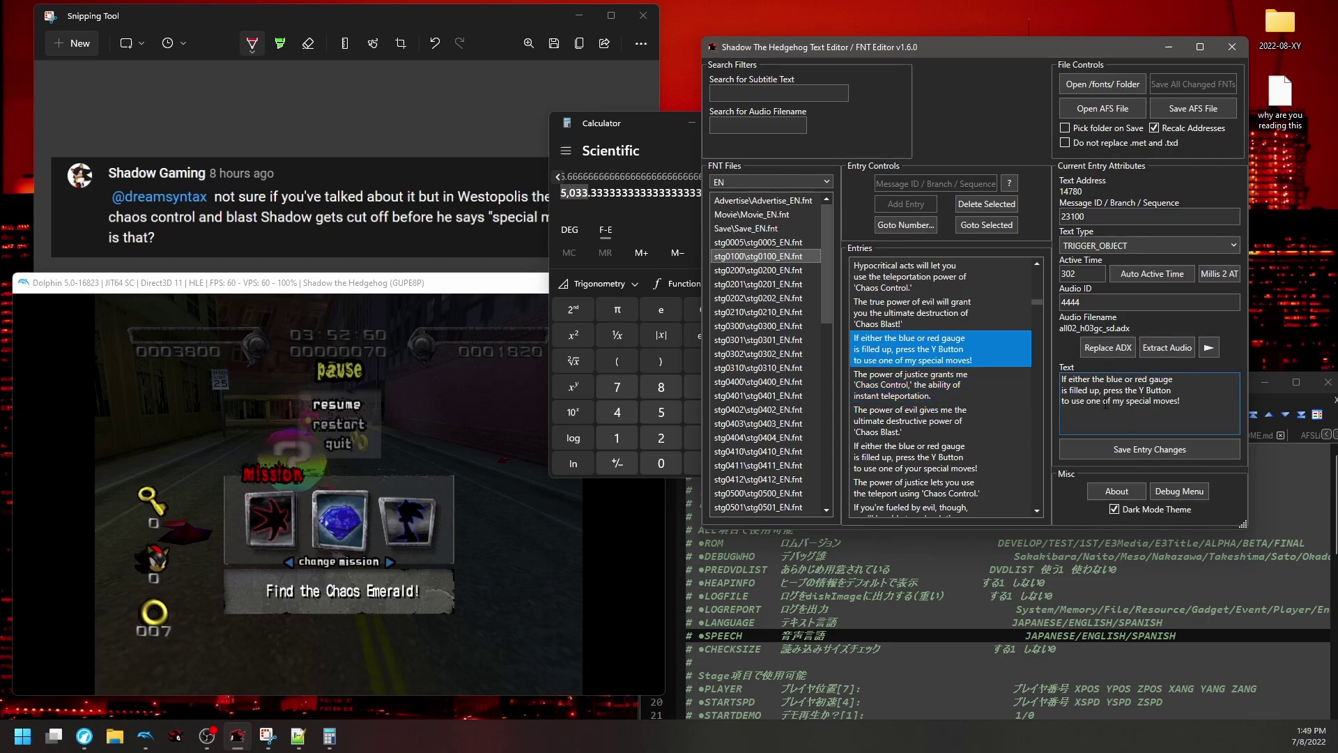
{"action": "key", "text": "Tab"}
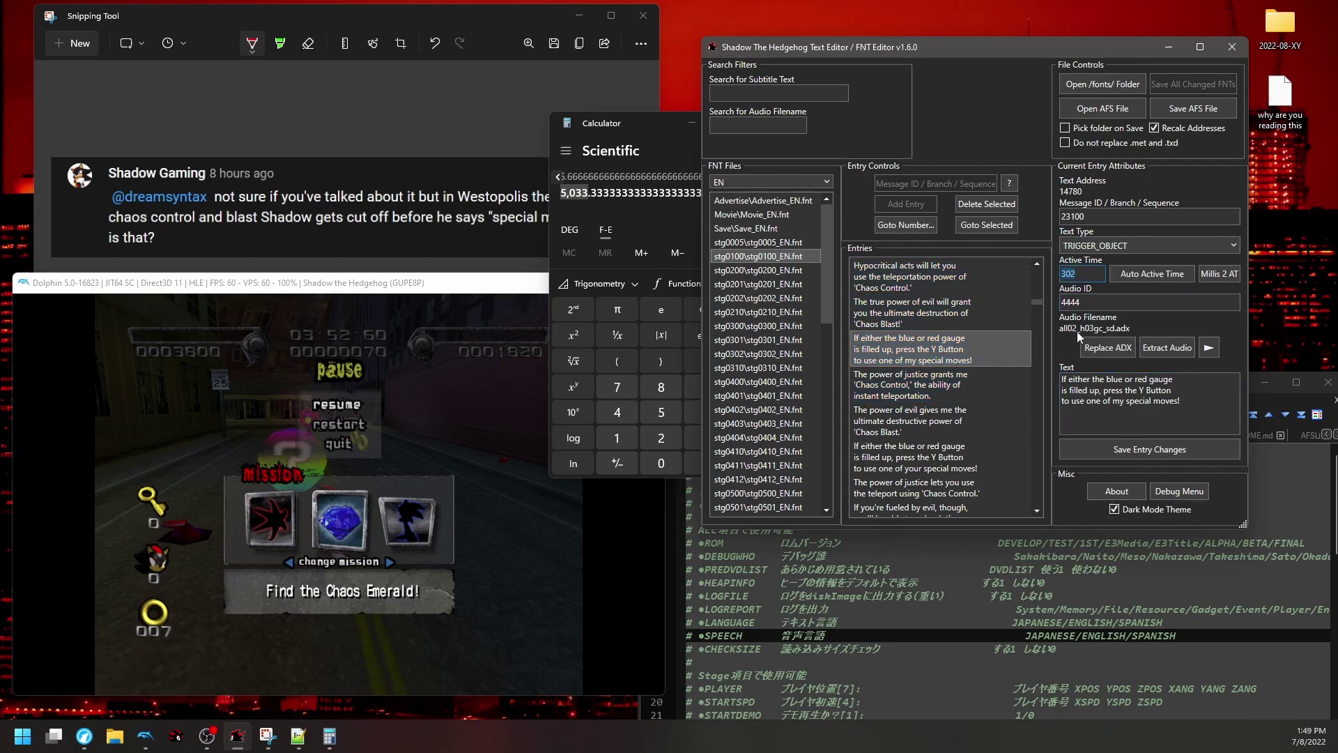
{"action": "key", "text": "alt+Tab"}
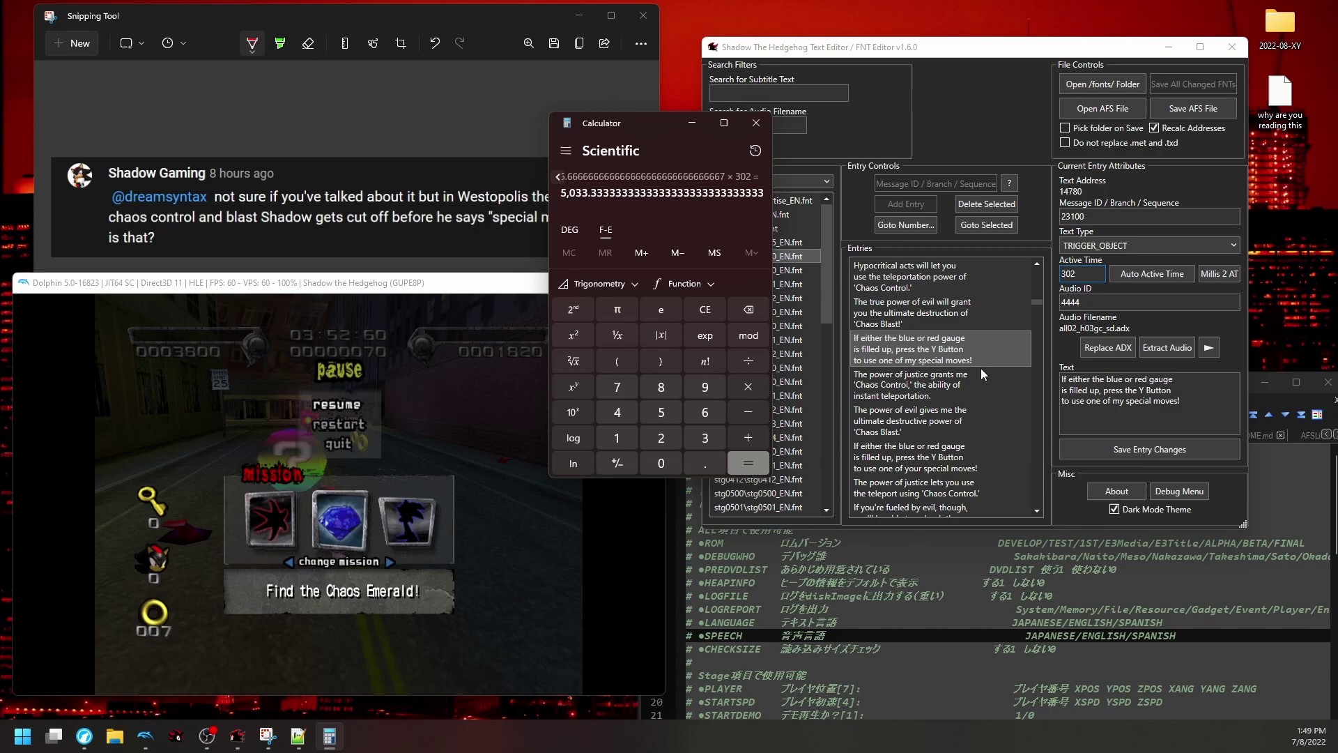
{"action": "left_click", "coordinate": [1014, 359]}
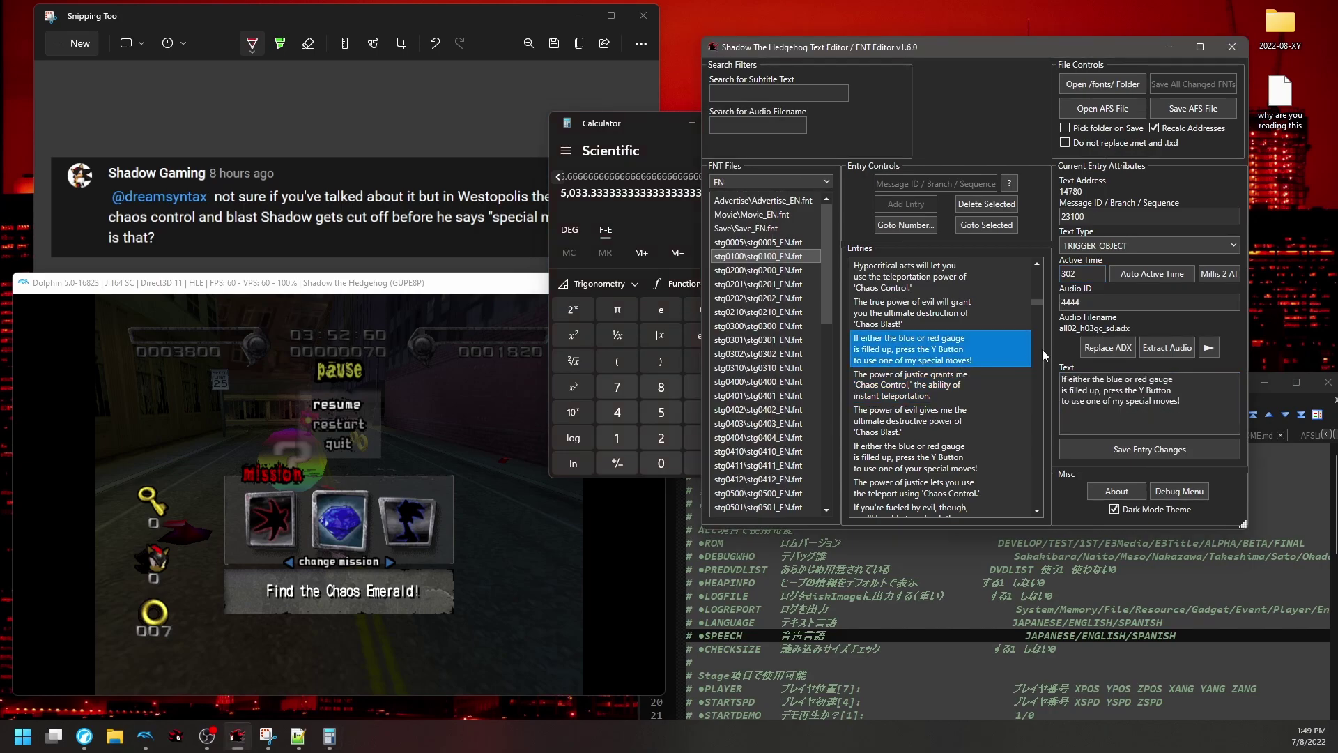
{"action": "left_click", "coordinate": [1193, 409]}
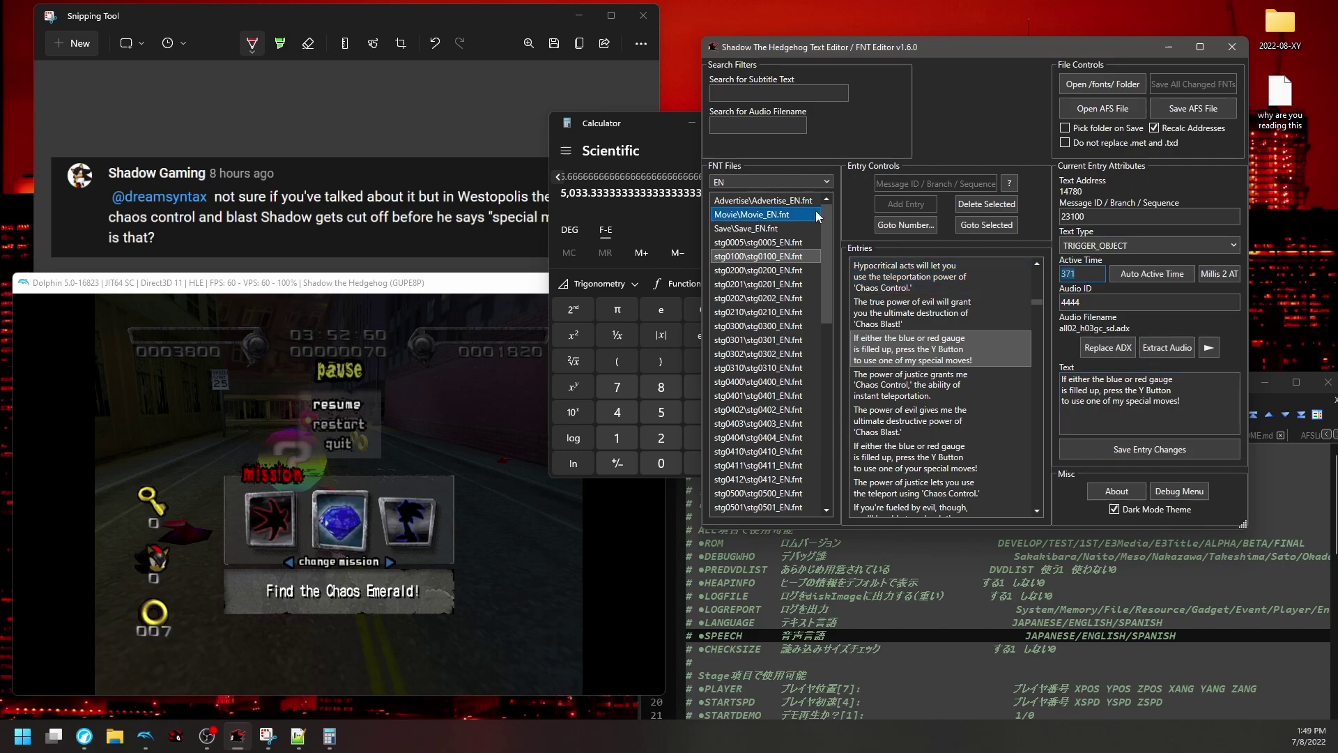
Clear Calculator and convert the 371-frame active time to milliseconds by computing 1000/60 multiplied by 371.
{"action": "left_click", "coordinate": [666, 201]}
{"action": "left_click", "coordinate": [697, 284]}
{"action": "left_click", "coordinate": [698, 311]}
{"action": "left_click", "coordinate": [705, 311]}
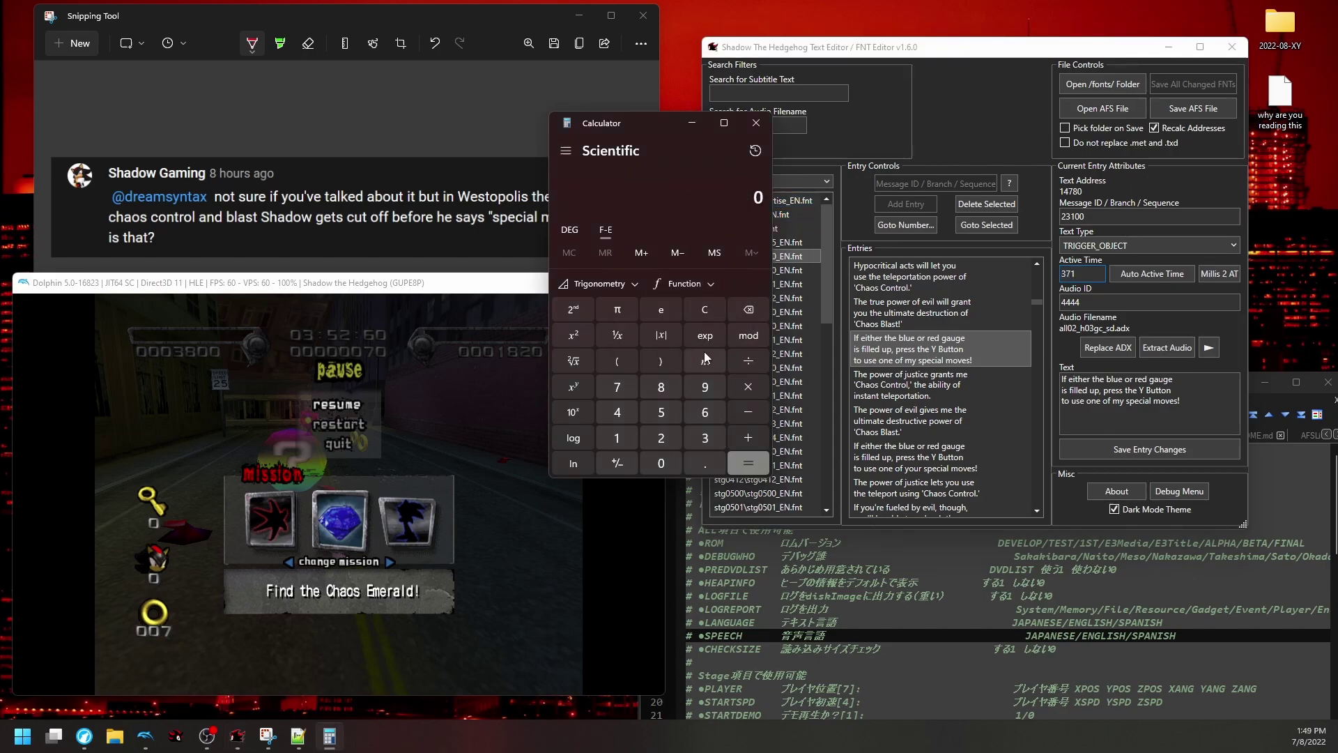
{"action": "type", "text": "1000/60"}
{"action": "key", "text": "Return"}
{"action": "type", "text": "*"}
{"action": "type", "text": "371"}
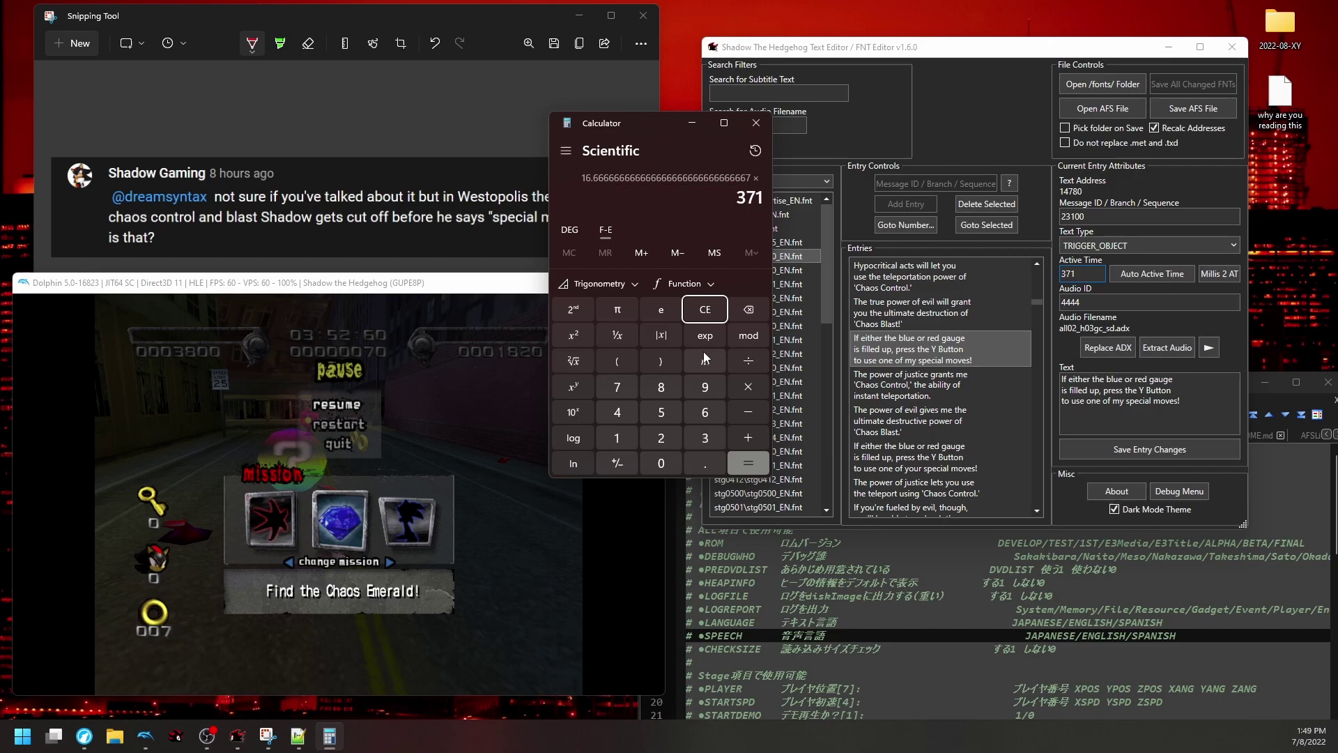
{"action": "key", "text": "Return"}
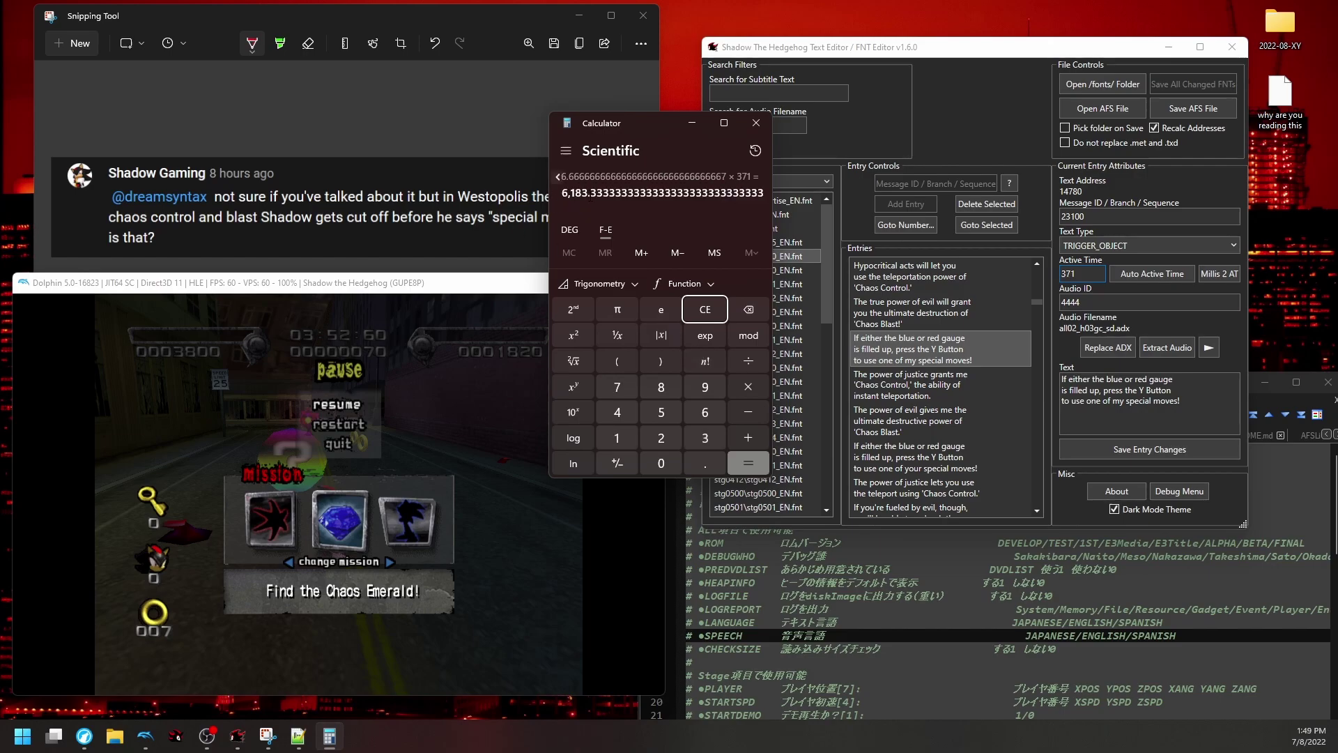
{"action": "left_click_drag", "start_coordinate": [590, 193], "coordinate": [555, 190]}
Examine the words "special moves!" at the end of the hint, and the texts of the following Chaos Control and Chaos Blast entries.
{"action": "left_click", "coordinate": [1146, 409]}
{"action": "left_click", "coordinate": [1192, 399]}
{"action": "left_click_drag", "start_coordinate": [1192, 400], "coordinate": [1122, 402]}
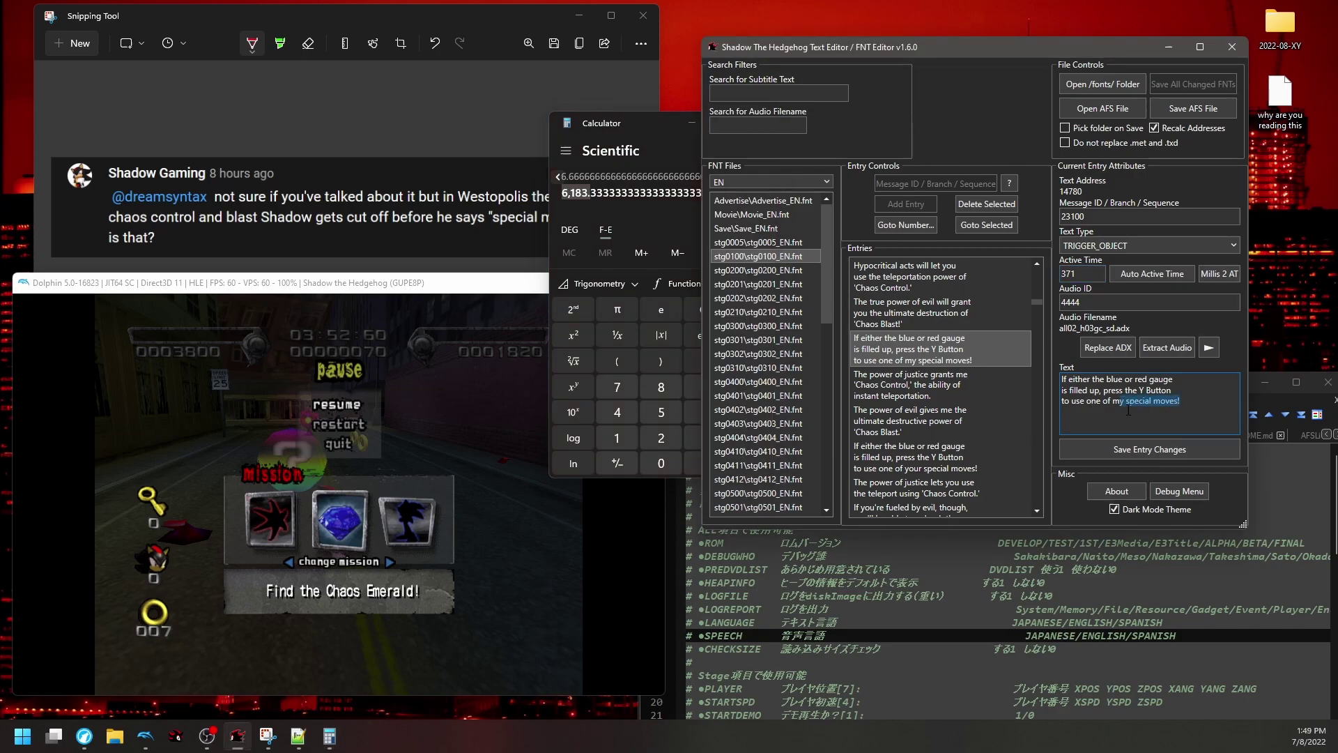
{"action": "left_click", "coordinate": [1136, 404]}
{"action": "left_click", "coordinate": [941, 385]}
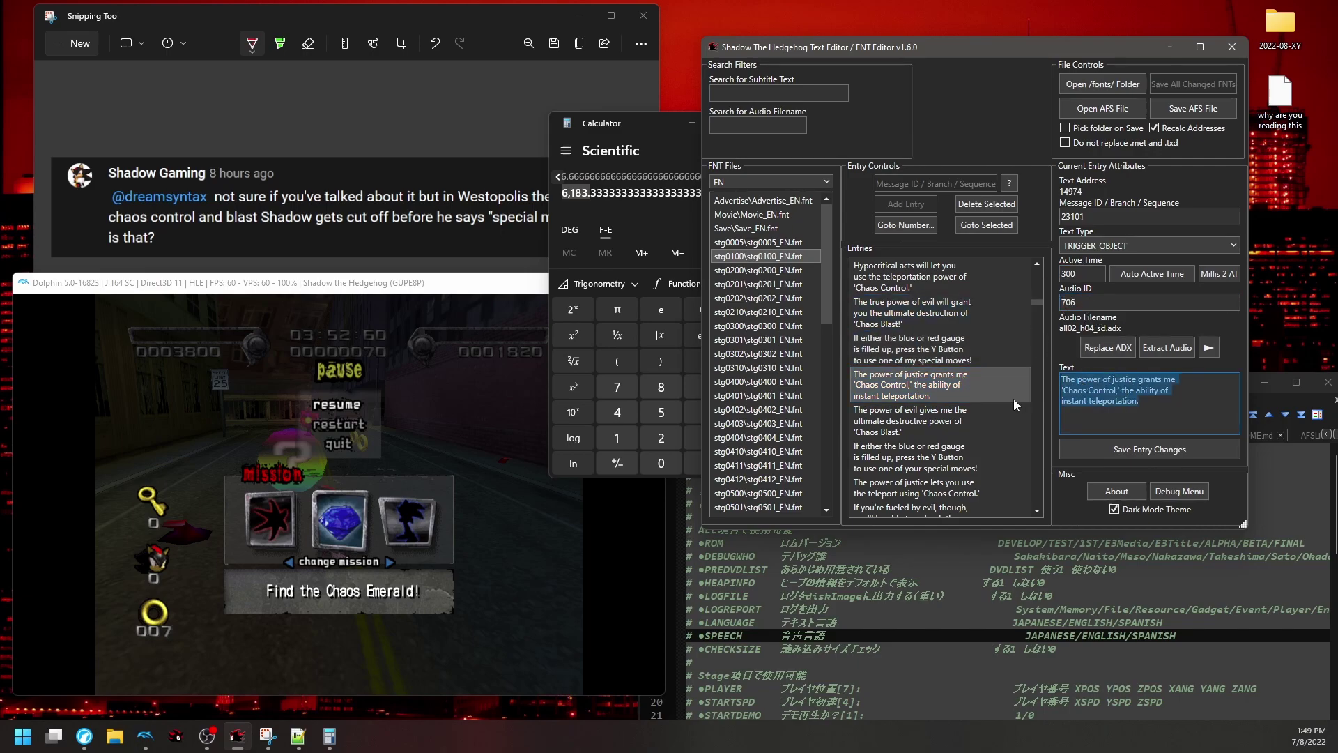
{"action": "left_click", "coordinate": [1085, 400]}
{"action": "left_click", "coordinate": [1024, 416]}
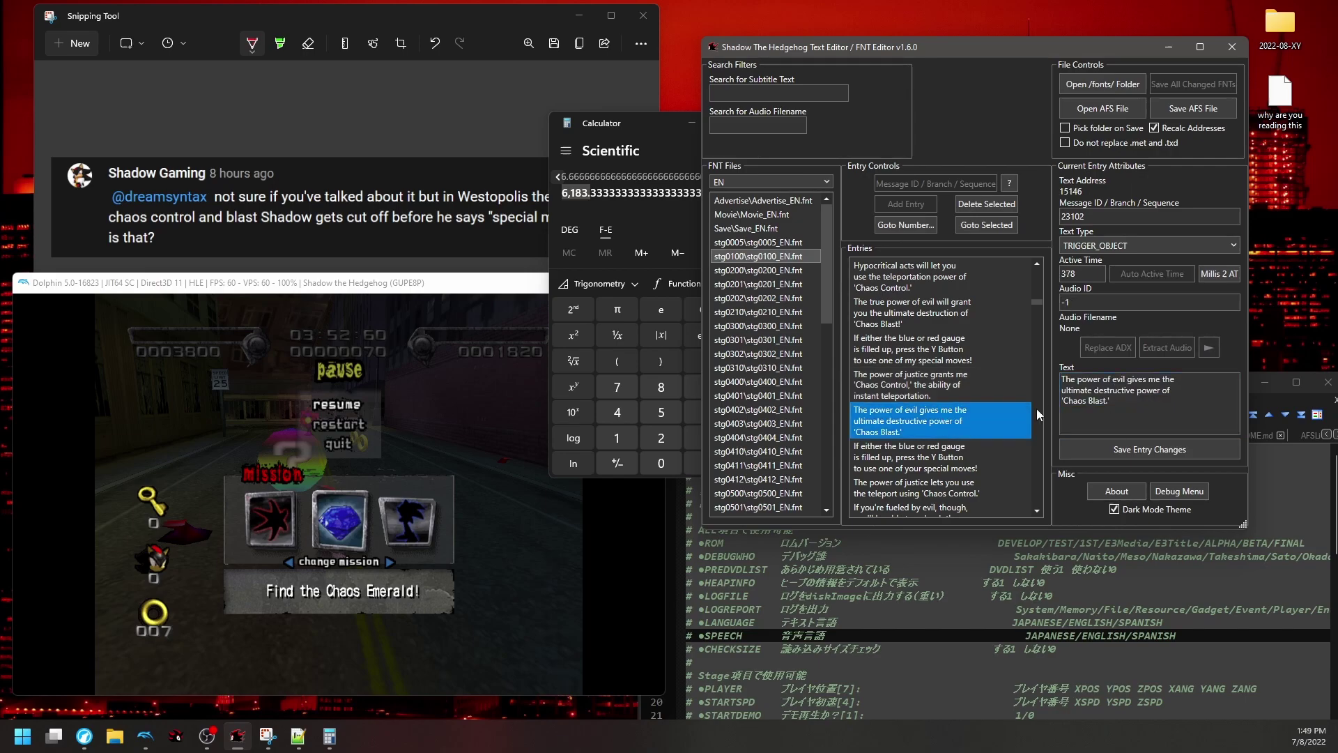
{"action": "left_click", "coordinate": [1135, 409]}
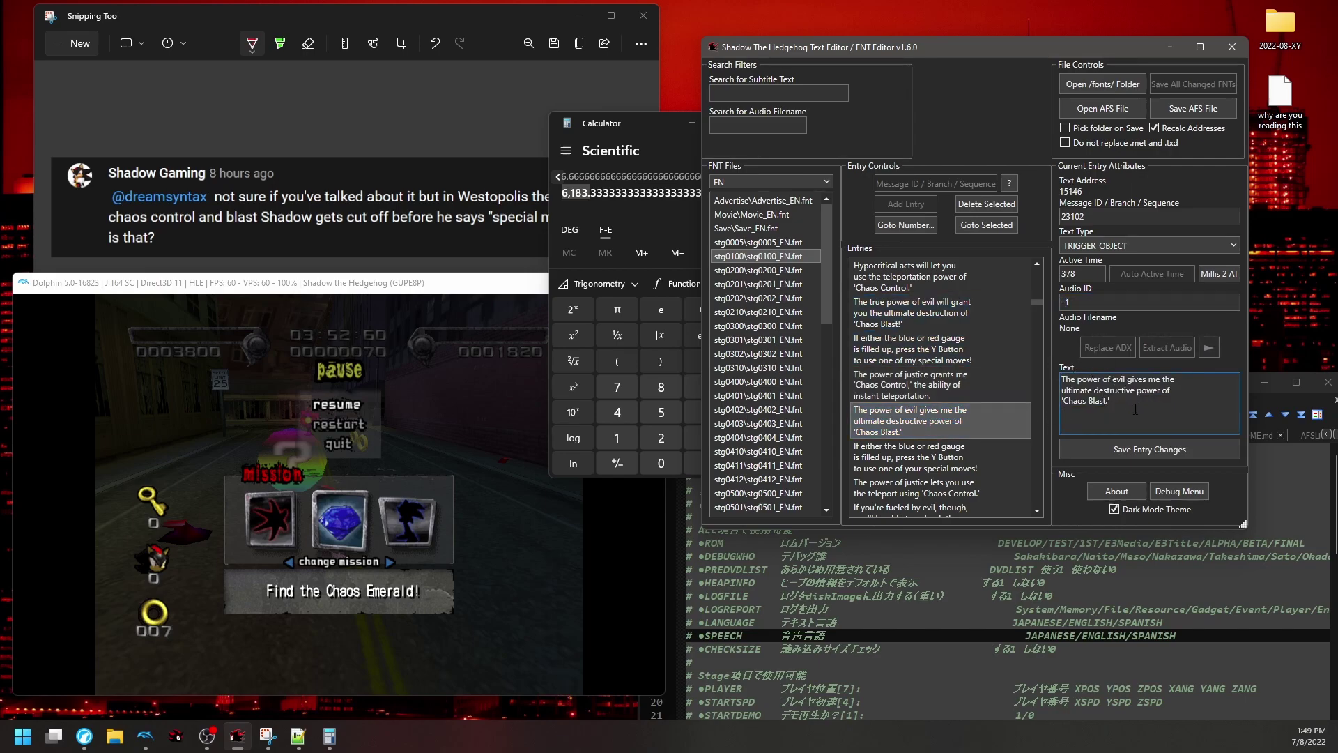
{"action": "left_click", "coordinate": [1022, 387]}
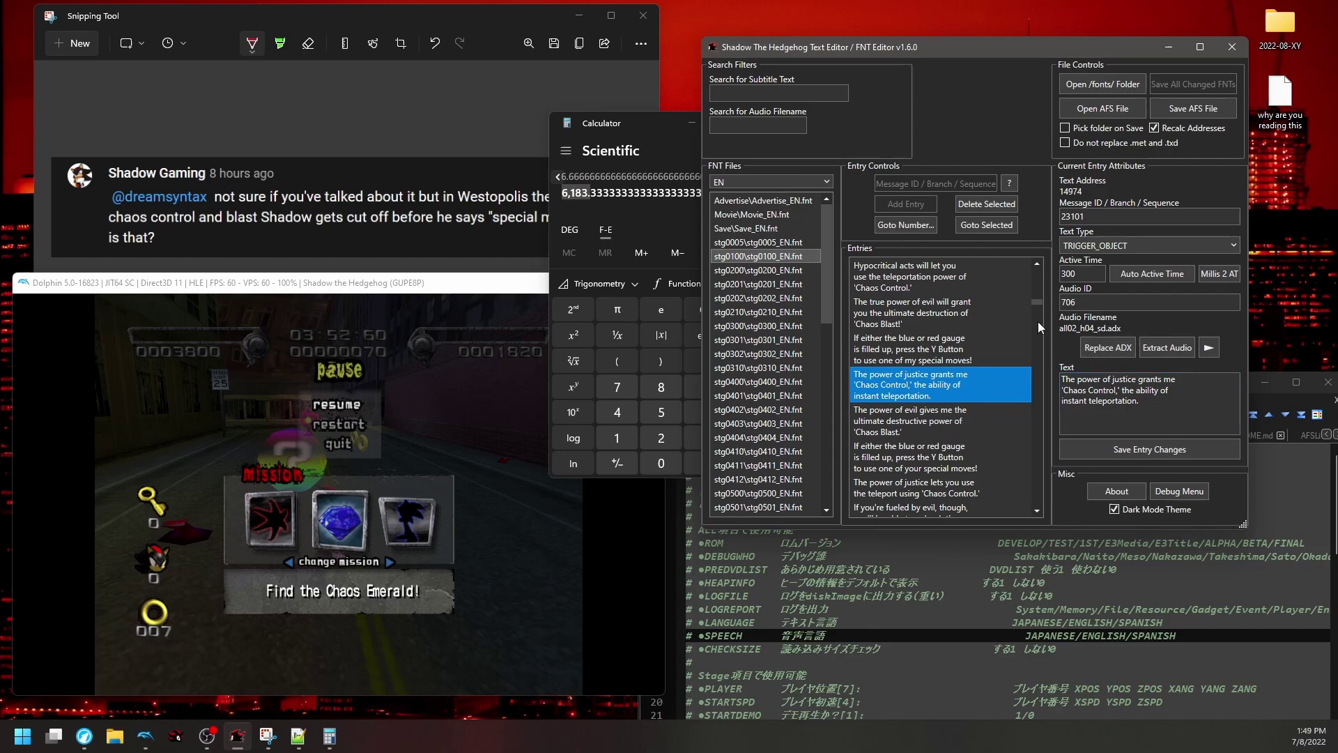
{"action": "left_click_drag", "start_coordinate": [1164, 407], "coordinate": [1072, 385]}
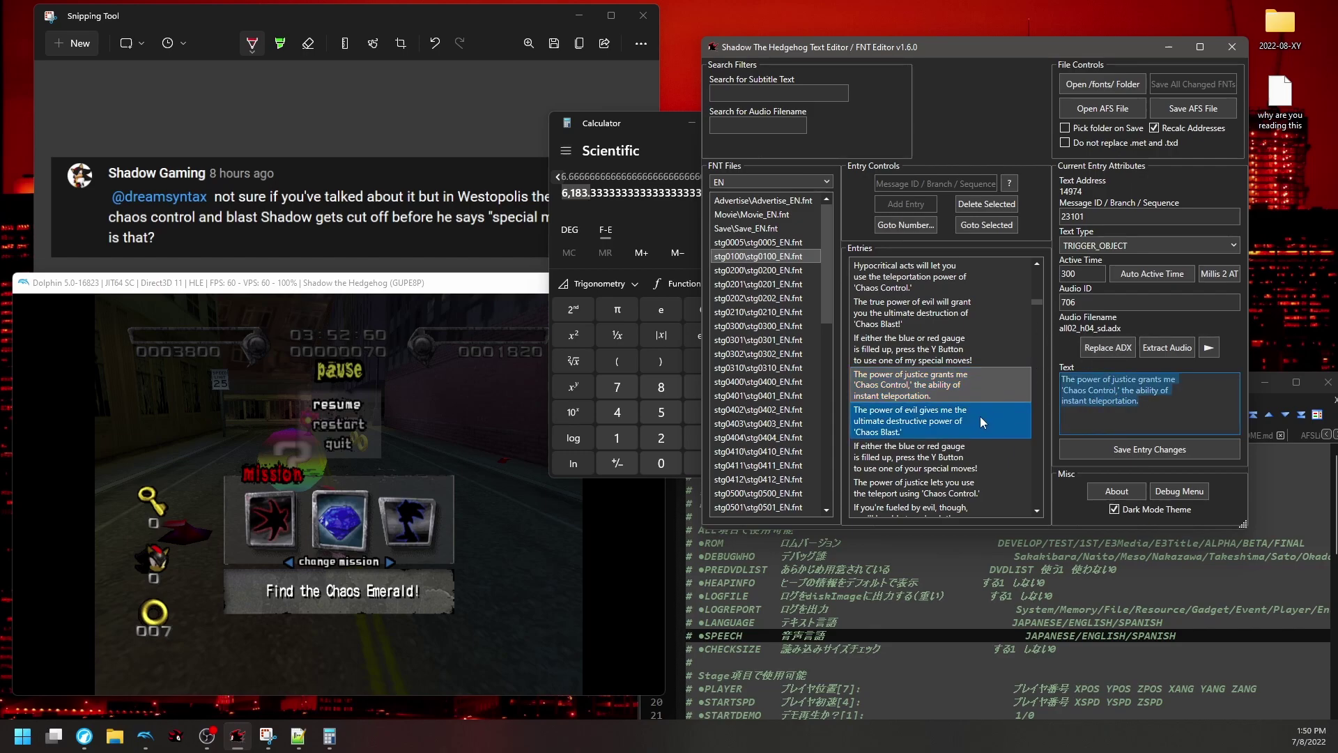
Review the order and texts of the "special moves", Chaos Control and Chaos Blast hint entries once more.
{"action": "left_click", "coordinate": [934, 351]}
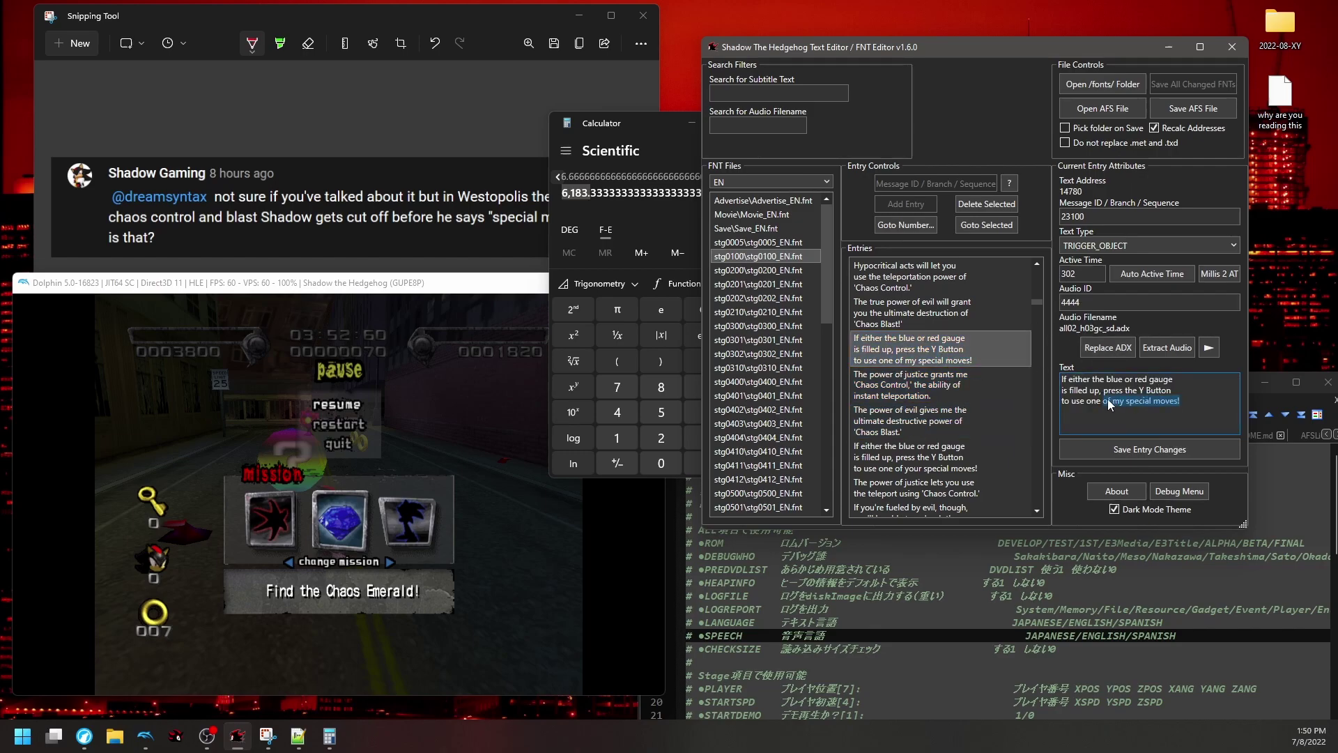
{"action": "left_click", "coordinate": [1006, 410]}
{"action": "left_click", "coordinate": [1130, 407]}
{"action": "left_click_drag", "start_coordinate": [1130, 407], "coordinate": [1043, 374]}
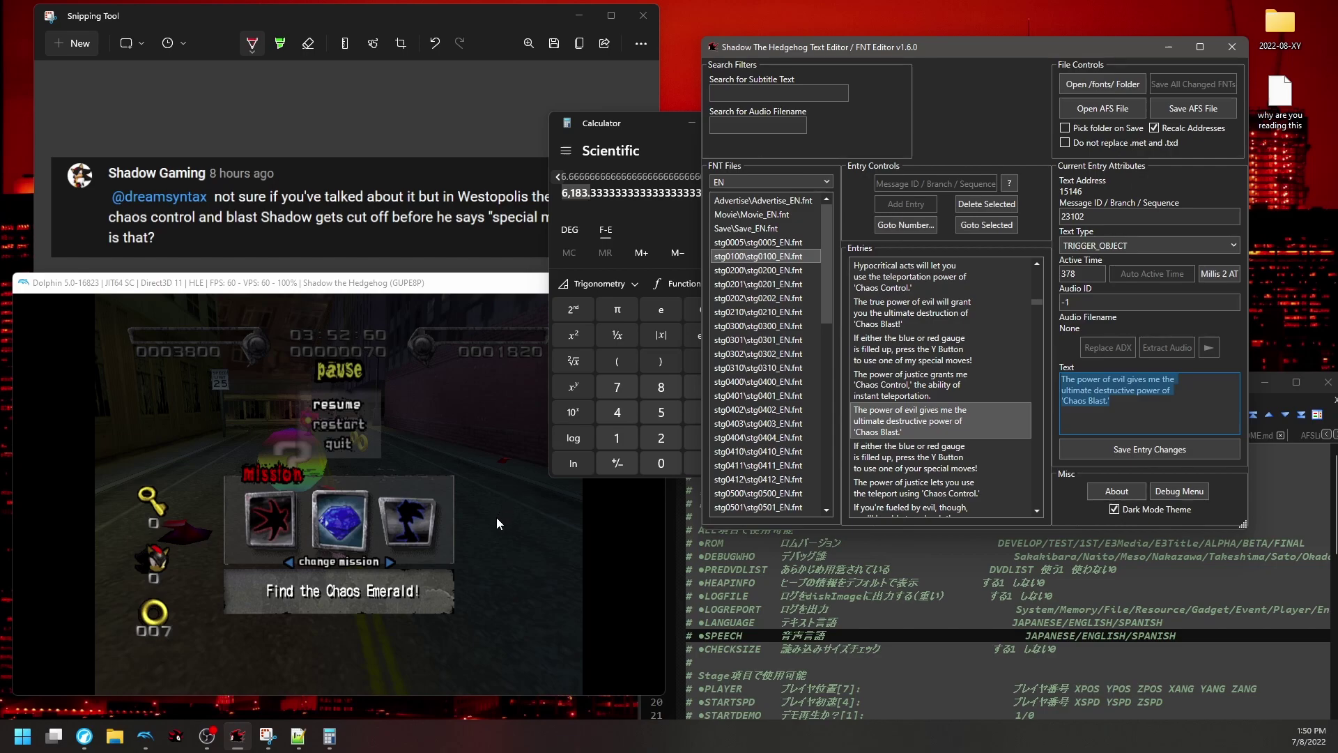
{"action": "left_click", "coordinate": [863, 415]}
{"action": "left_click", "coordinate": [872, 392]}
{"action": "left_click", "coordinate": [872, 410]}
{"action": "left_click", "coordinate": [879, 386]}
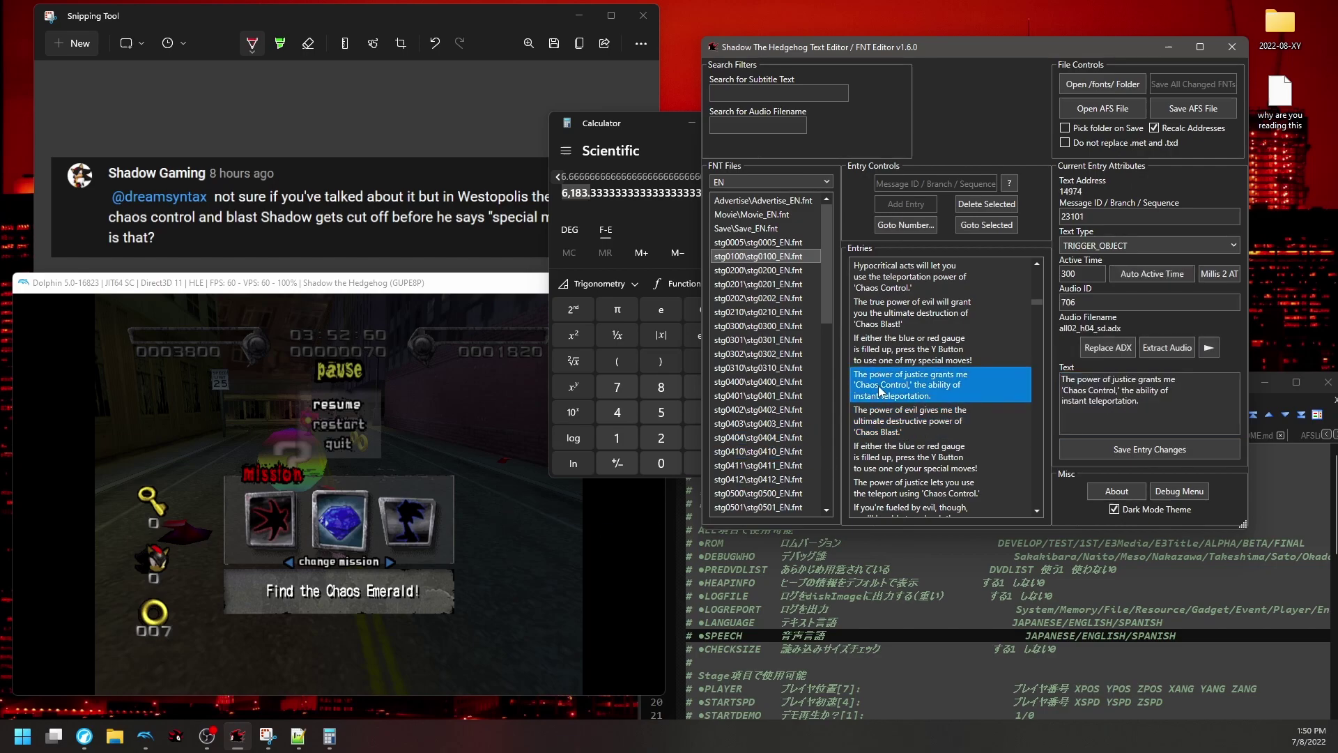
{"action": "left_click", "coordinate": [926, 364]}
{"action": "left_click_drag", "start_coordinate": [1188, 406], "coordinate": [1030, 376]}
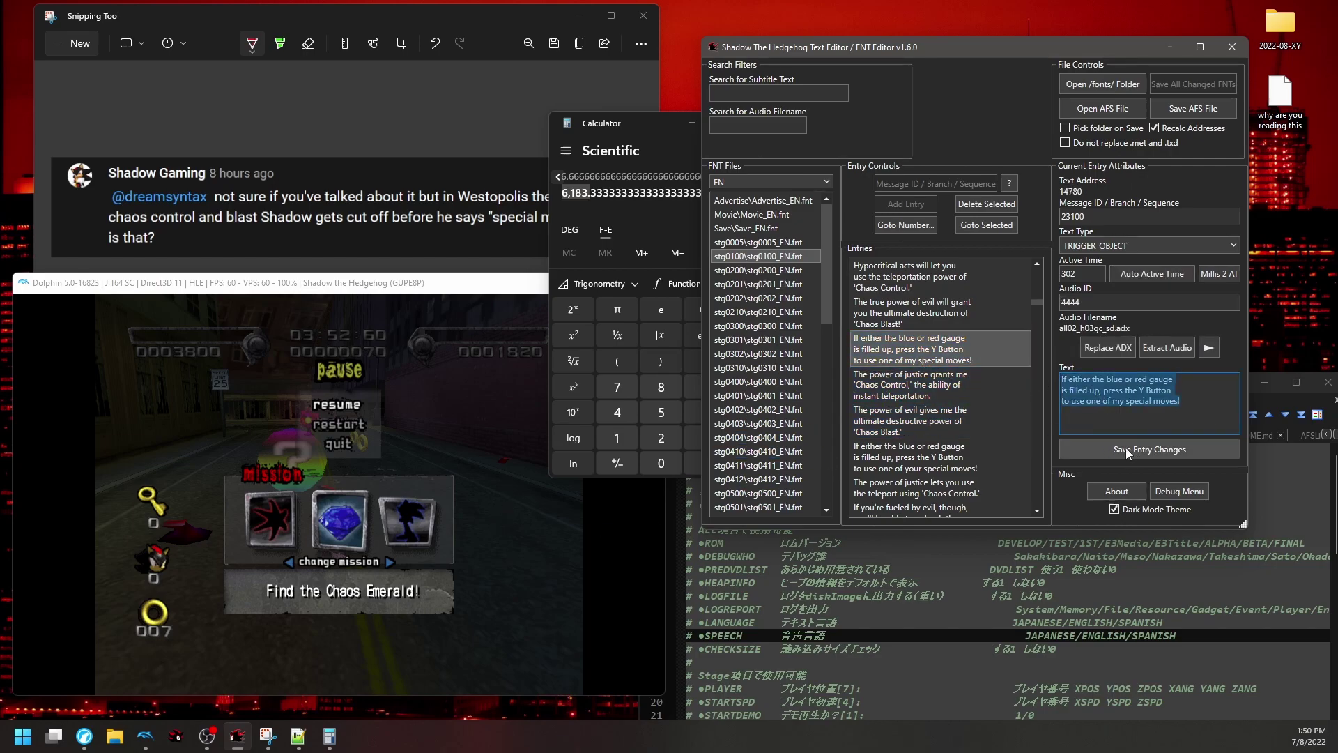
{"action": "left_click", "coordinate": [947, 404]}
Switch to Notepad++ and examine the LANGUAGE and SPEECH option lines in nukkoro.inf.
{"action": "left_click", "coordinate": [773, 608]}
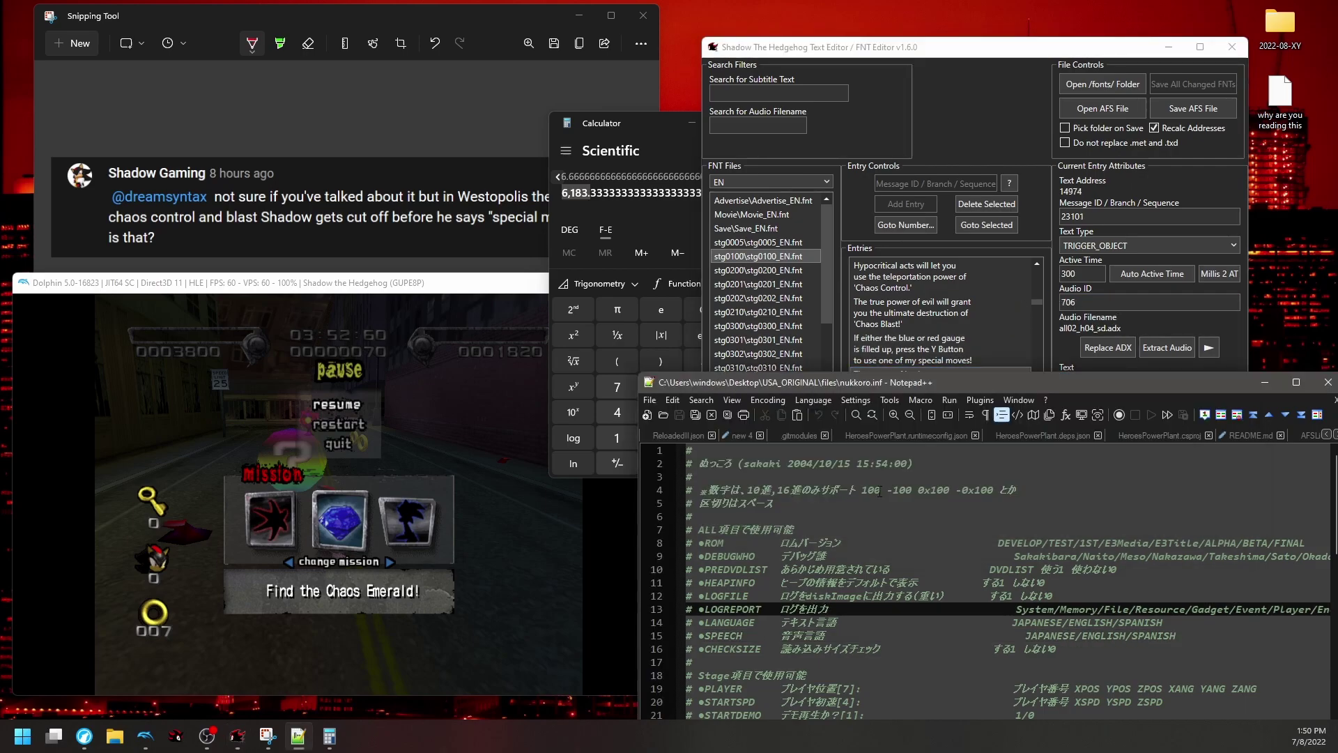
{"action": "left_click_drag", "start_coordinate": [1187, 636], "coordinate": [704, 629]}
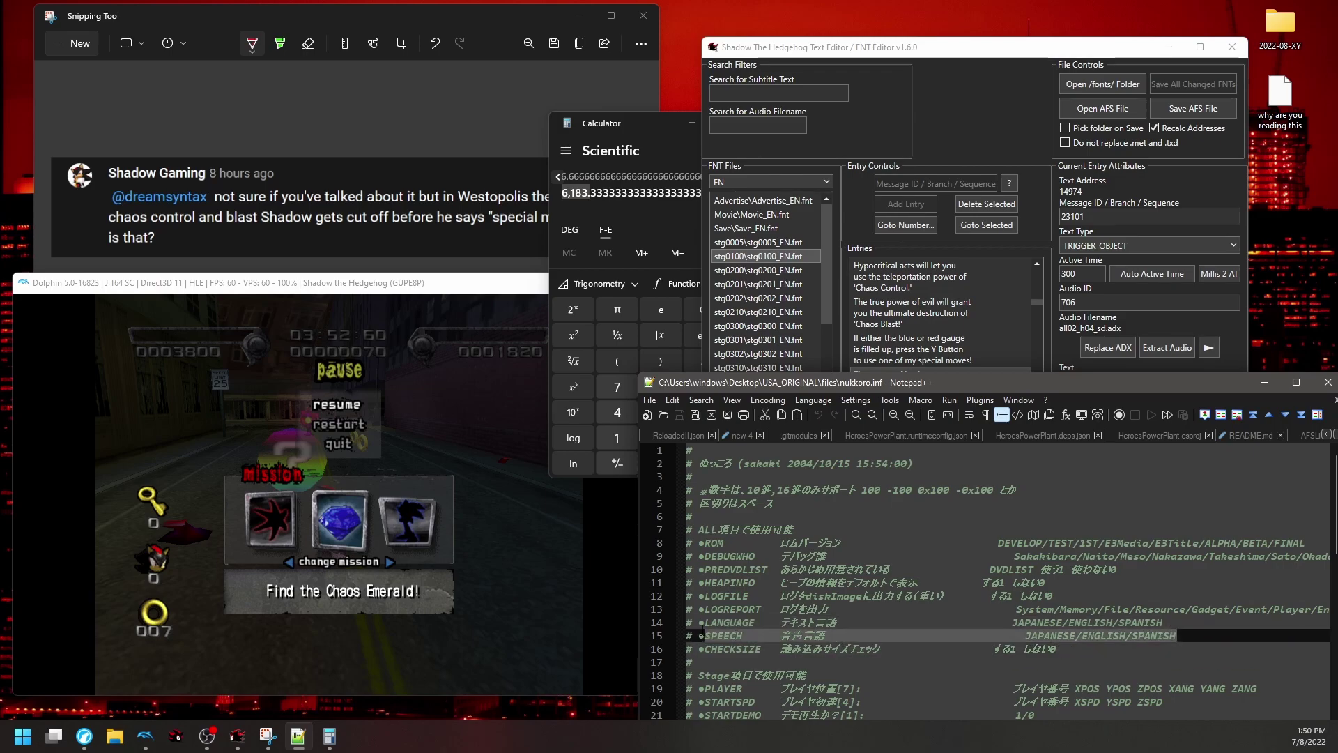
{"action": "double_click", "coordinate": [1166, 638]}
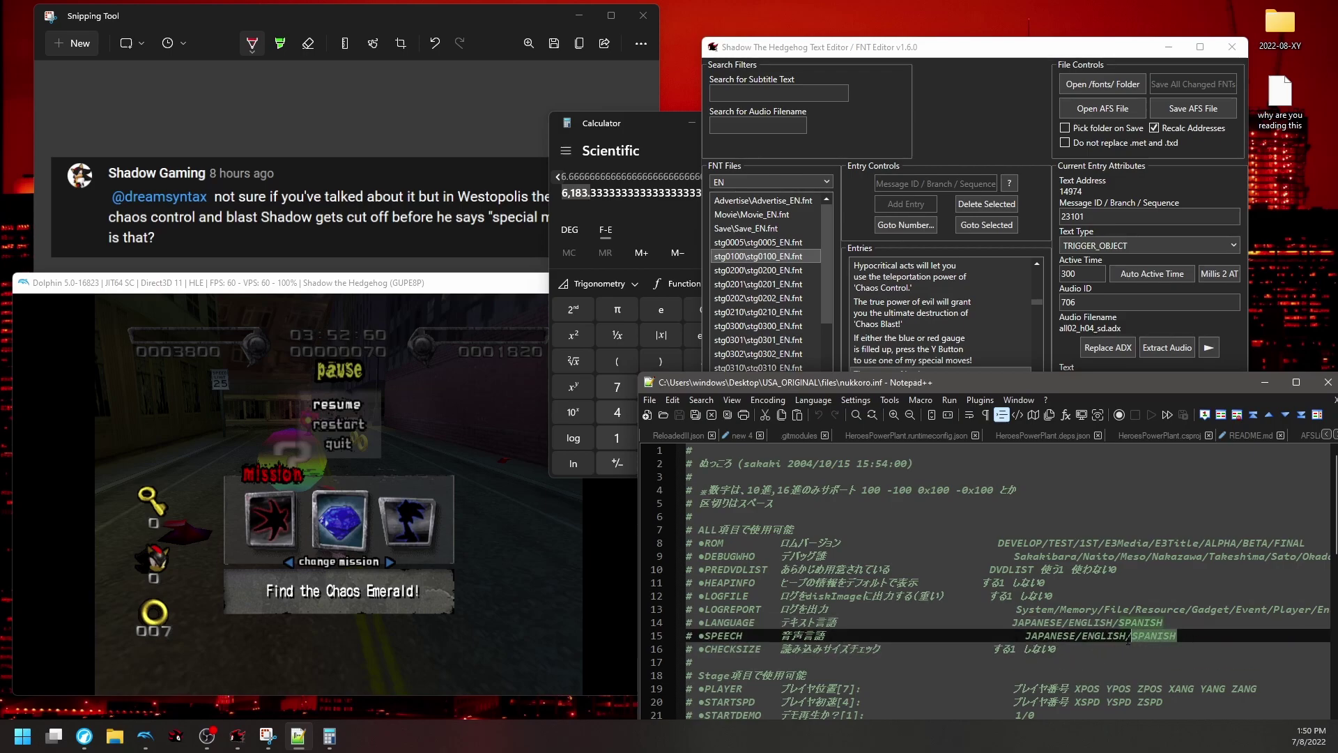
{"action": "left_click", "coordinate": [1145, 661]}
{"action": "left_click_drag", "start_coordinate": [1181, 637], "coordinate": [1127, 638]}
{"action": "left_click", "coordinate": [1145, 659]}
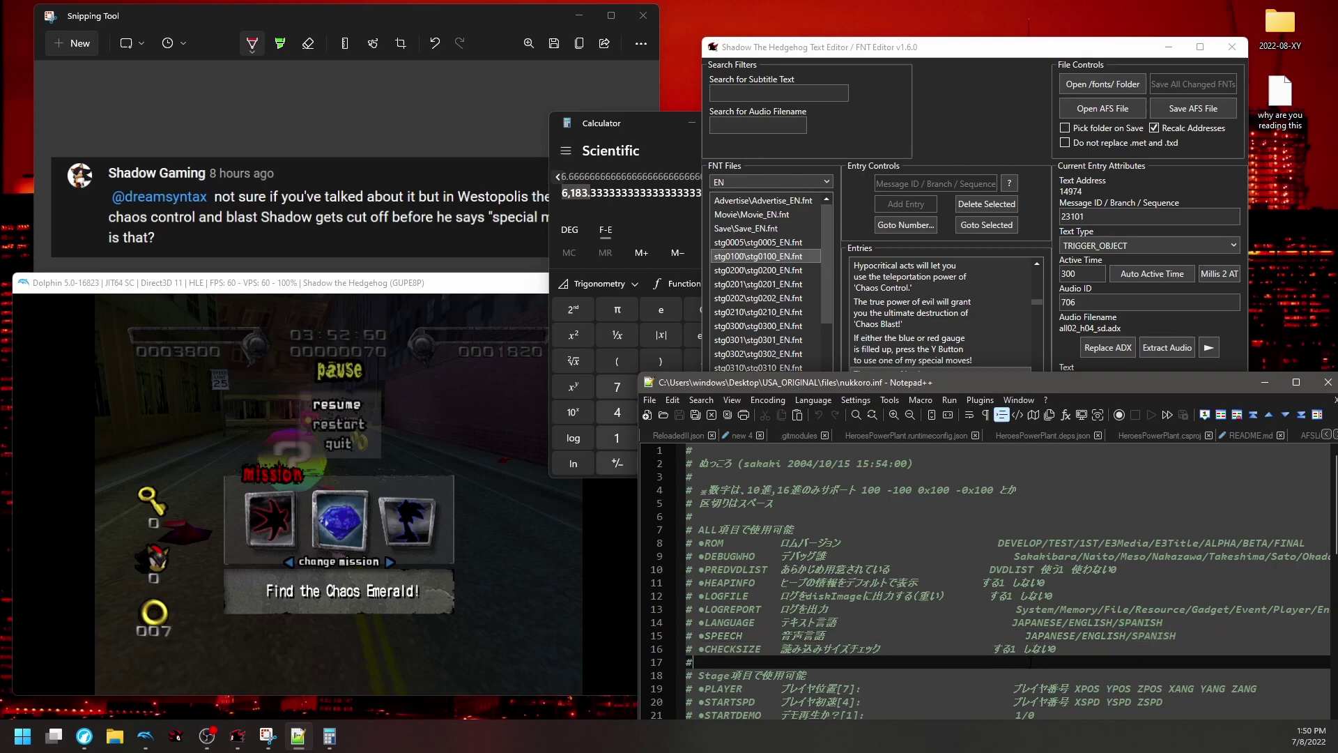
{"action": "key", "text": "Up"}
{"action": "key", "text": "Up"}
{"action": "key", "text": "Up"}
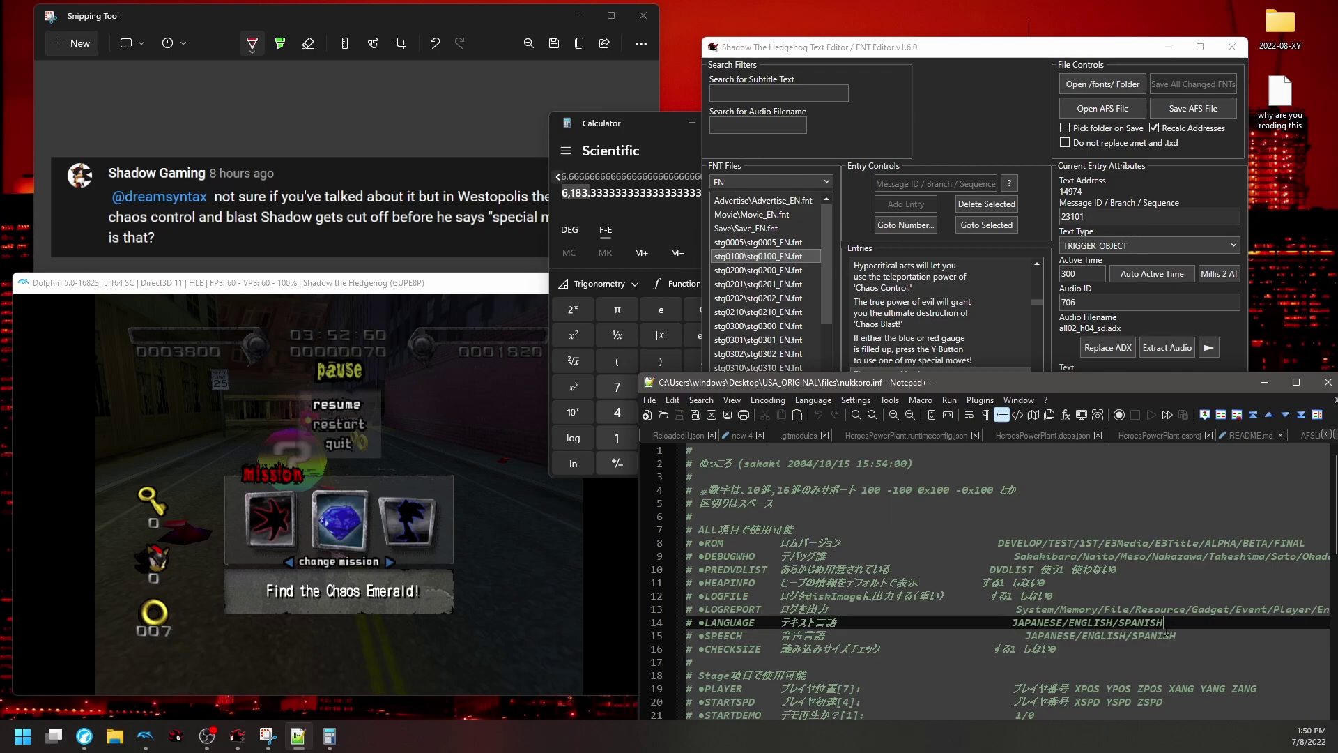
Load the voice archive PRS_VOICE_J.AFS in the FNT Editor and select the "one of my special moves" hint entry.
{"action": "left_click", "coordinate": [973, 338]}
{"action": "left_click", "coordinate": [1104, 109]}
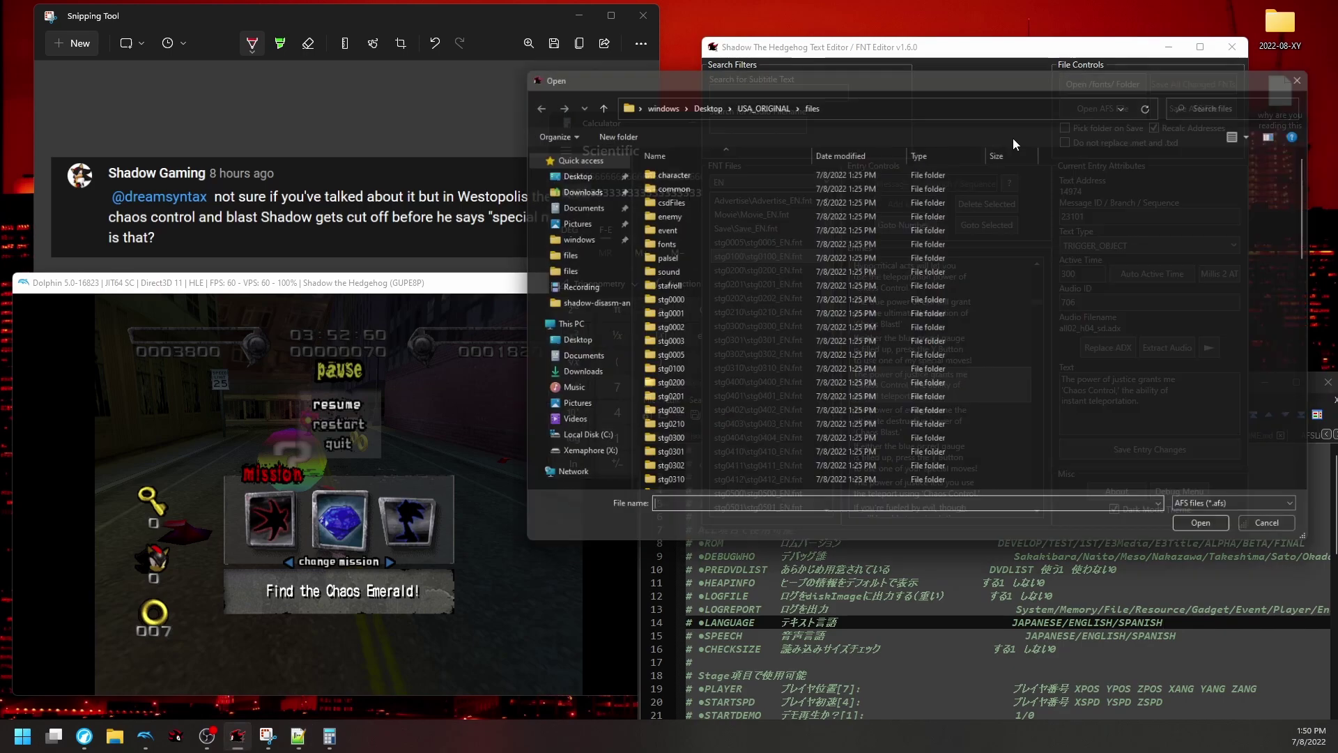
{"action": "scroll", "coordinate": [823, 265], "scroll_direction": "down", "scroll_amount": 10}
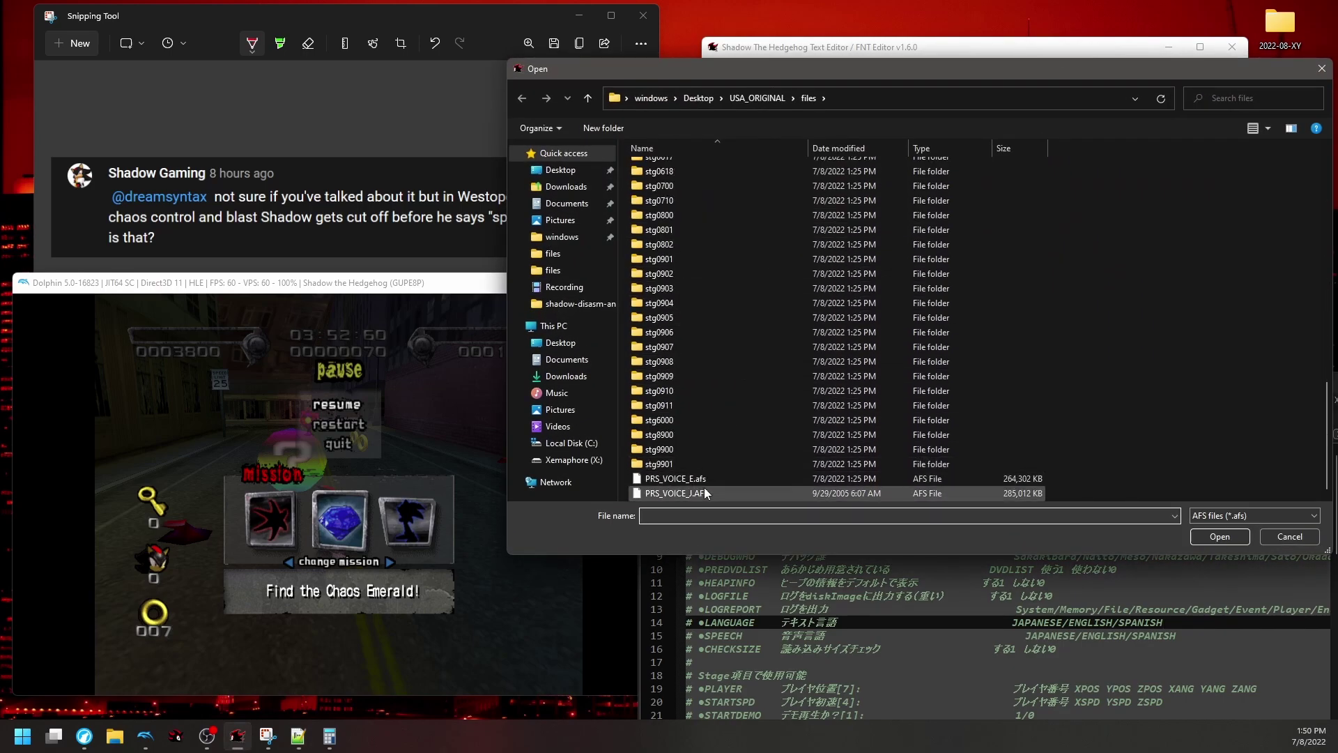
{"action": "double_click", "coordinate": [705, 492]}
{"action": "left_click", "coordinate": [917, 413]}
{"action": "left_click", "coordinate": [916, 379]}
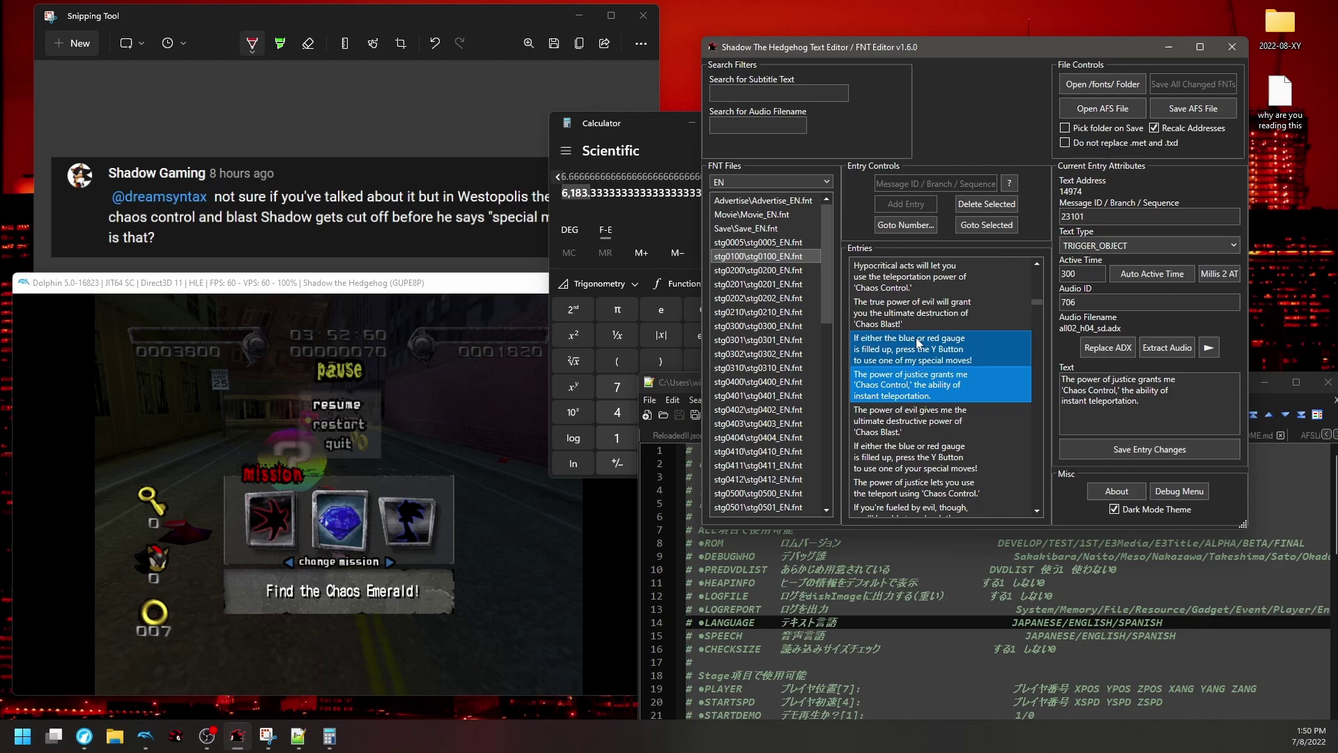
{"action": "left_click", "coordinate": [917, 340]}
{"action": "left_click", "coordinate": [895, 344]}
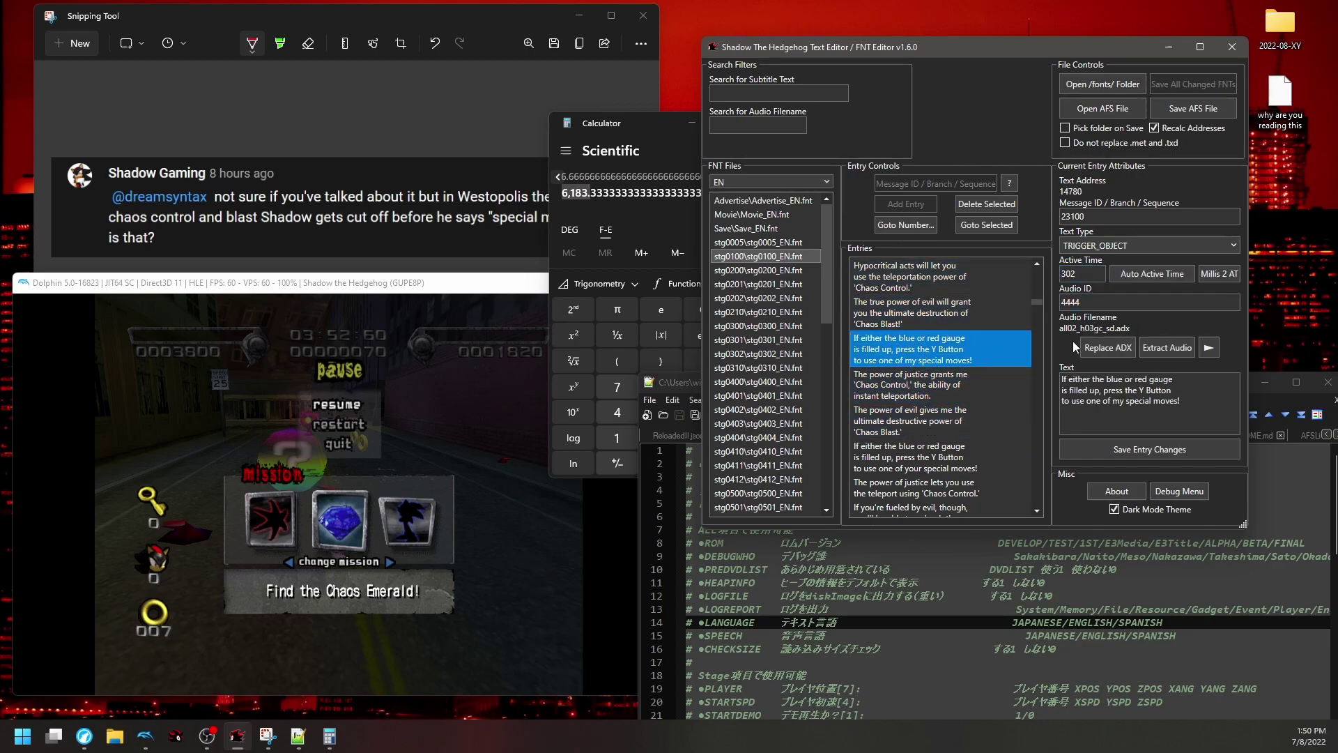
Try an arbitrary active time of 9847984 on the "special moves" hint entry and recalculate it automatically, without saving.
{"action": "left_click", "coordinate": [1201, 389]}
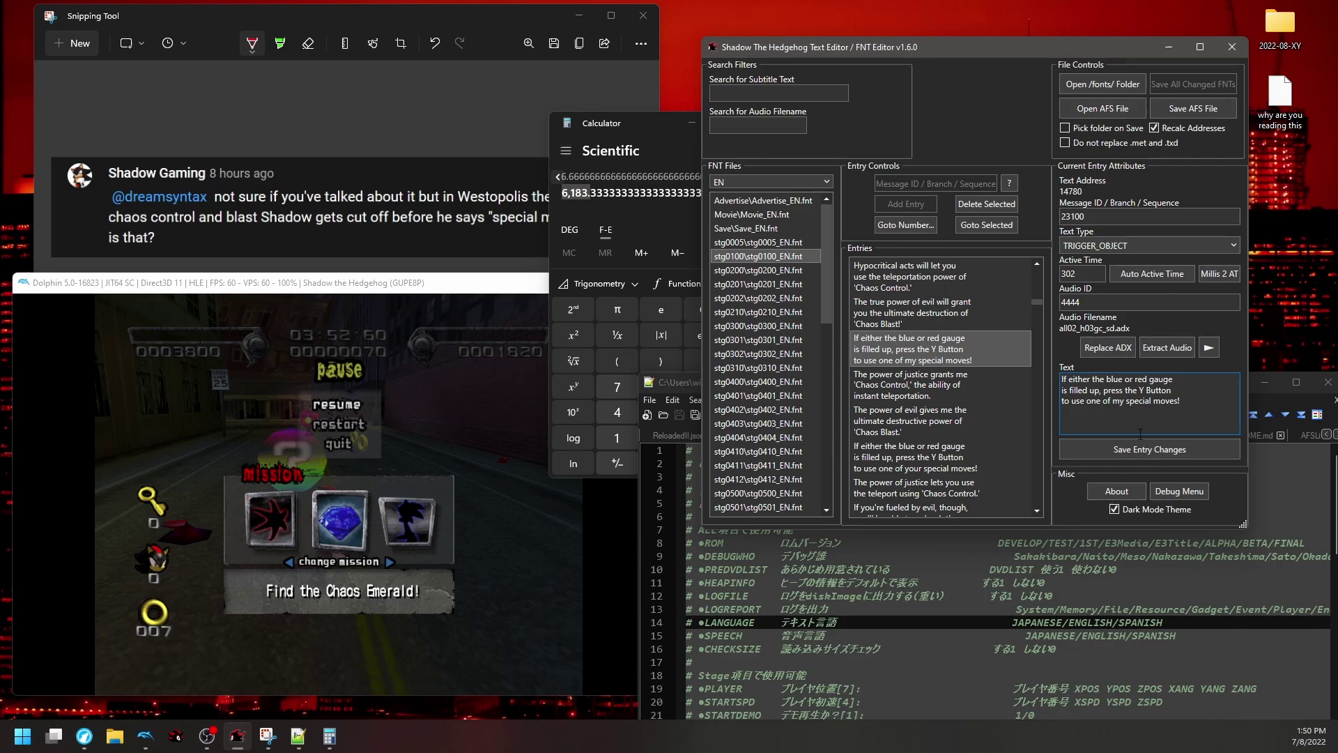
{"action": "left_click_drag", "start_coordinate": [1090, 274], "coordinate": [809, 274]}
{"action": "type", "text": "asdfasdf"}
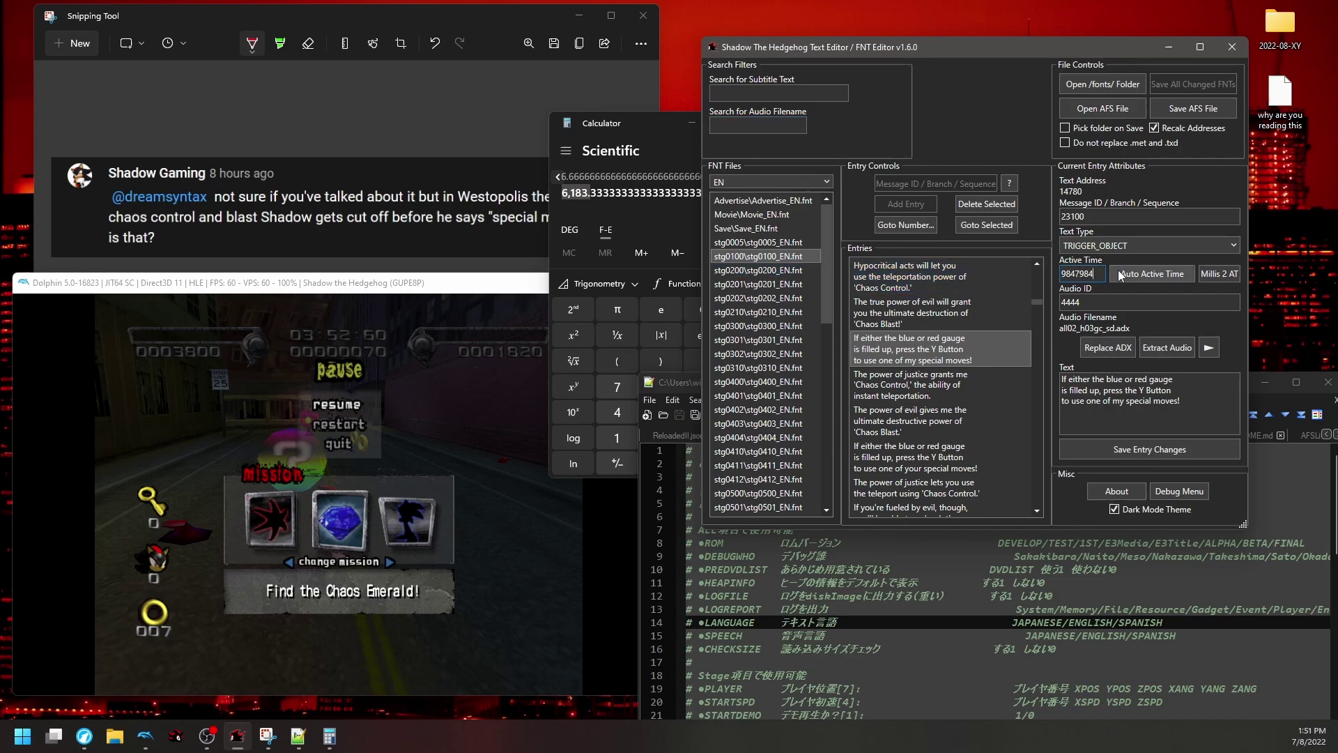
{"action": "left_click", "coordinate": [1127, 274]}
Compare the Chaos Control and Chaos Blast hint entries and auto-calculate the Chaos Control entry's active time without saving.
{"action": "left_click", "coordinate": [957, 382]}
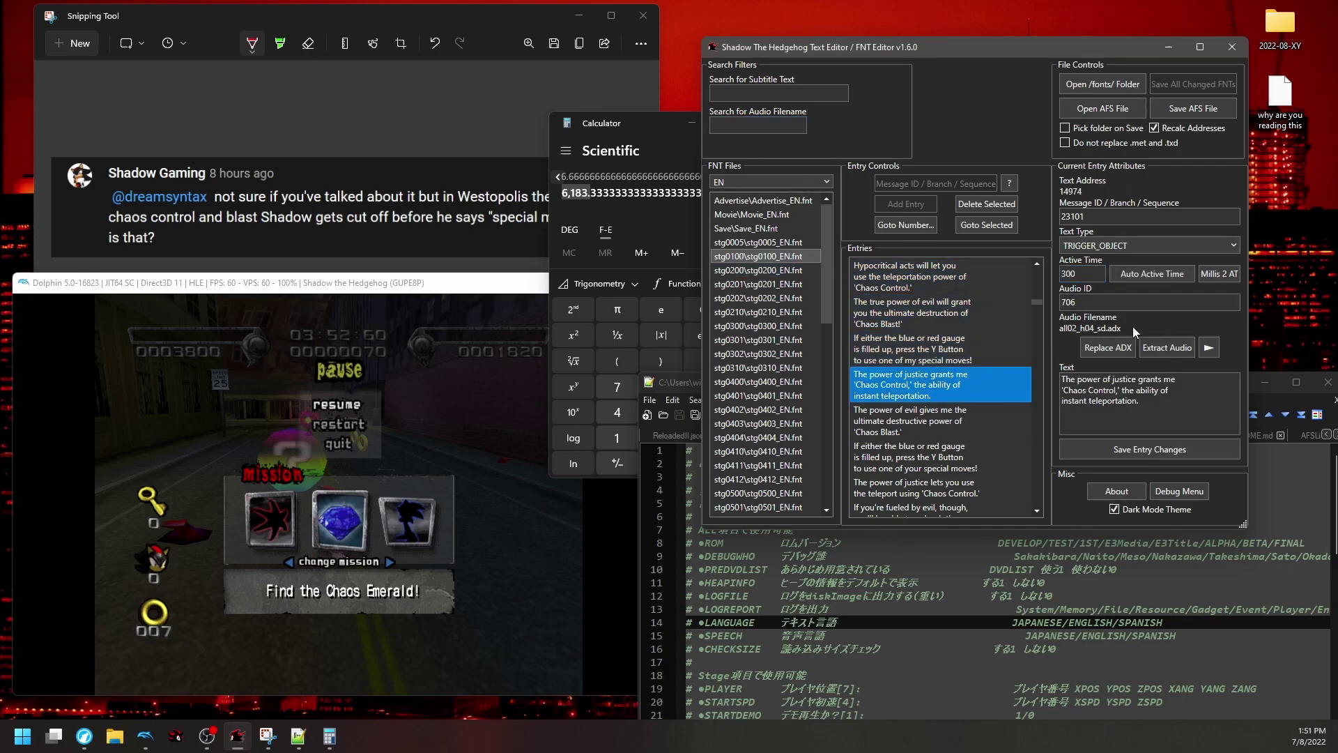
{"action": "left_click", "coordinate": [956, 421]}
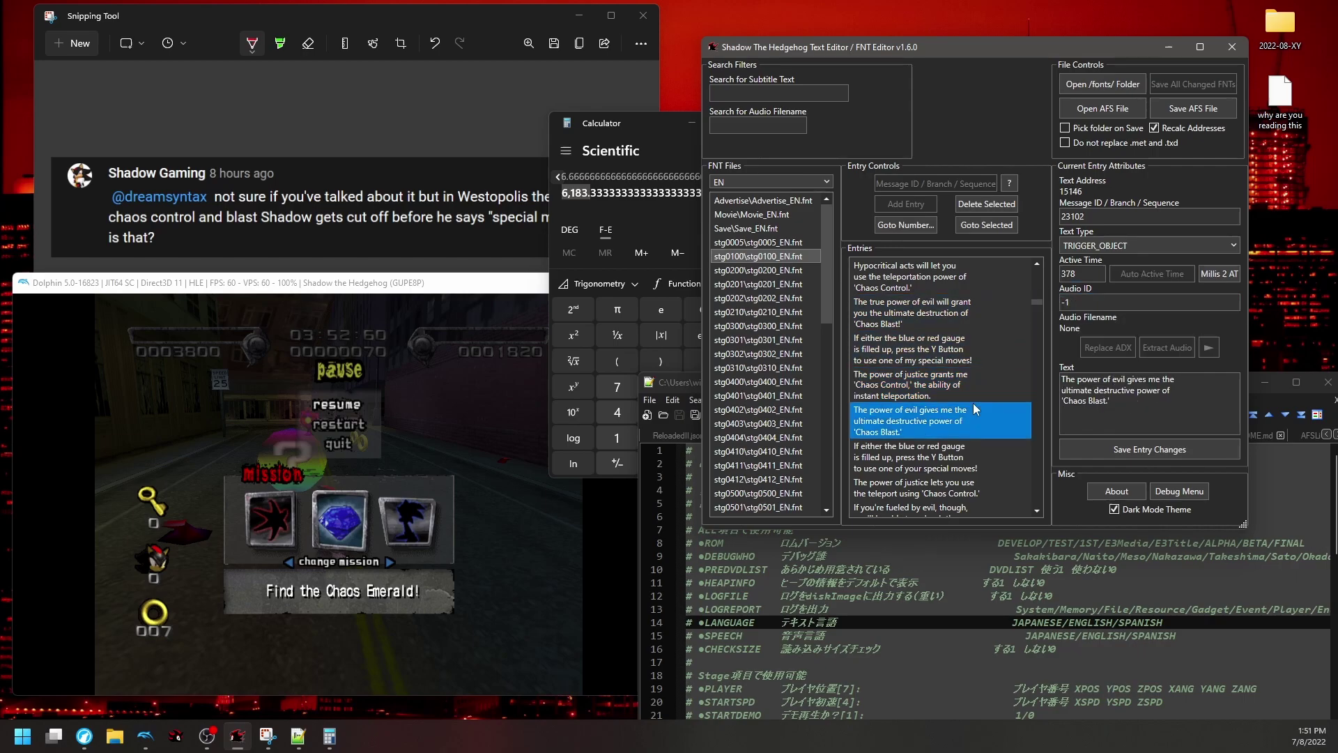
{"action": "left_click", "coordinate": [952, 394]}
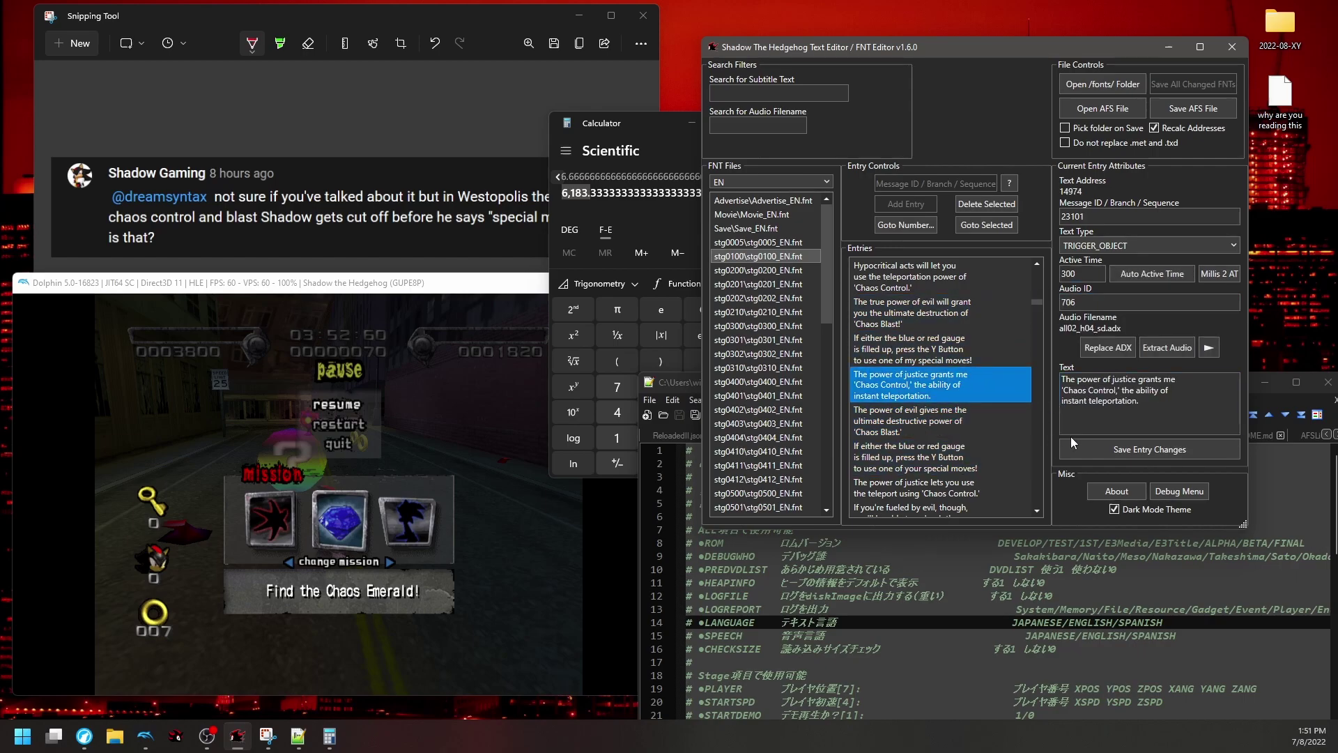
{"action": "left_click", "coordinate": [1151, 275]}
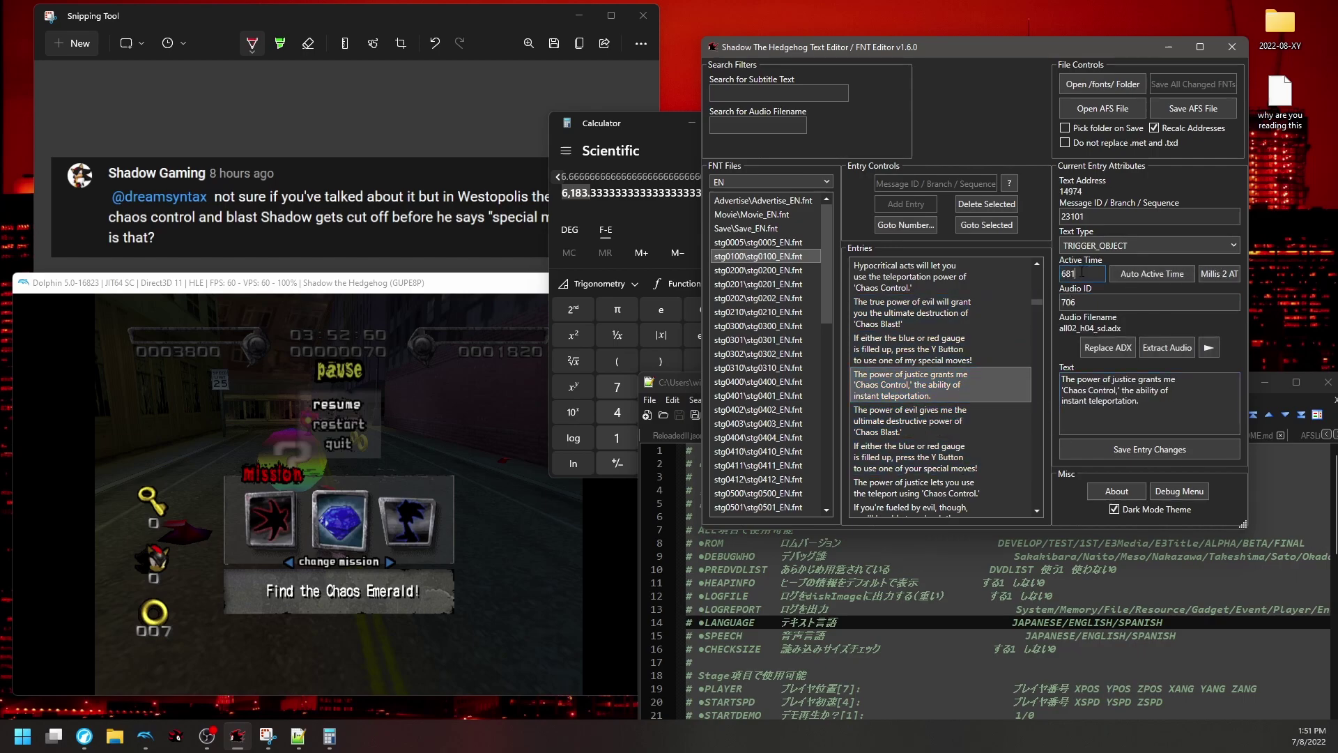
{"action": "left_click", "coordinate": [952, 411]}
{"action": "left_click", "coordinate": [962, 392]}
{"action": "left_click", "coordinate": [1126, 277]}
Return to the "one of my special moves" hint entry and highlight its active time.
{"action": "left_click", "coordinate": [982, 413]}
{"action": "left_click", "coordinate": [1011, 347]}
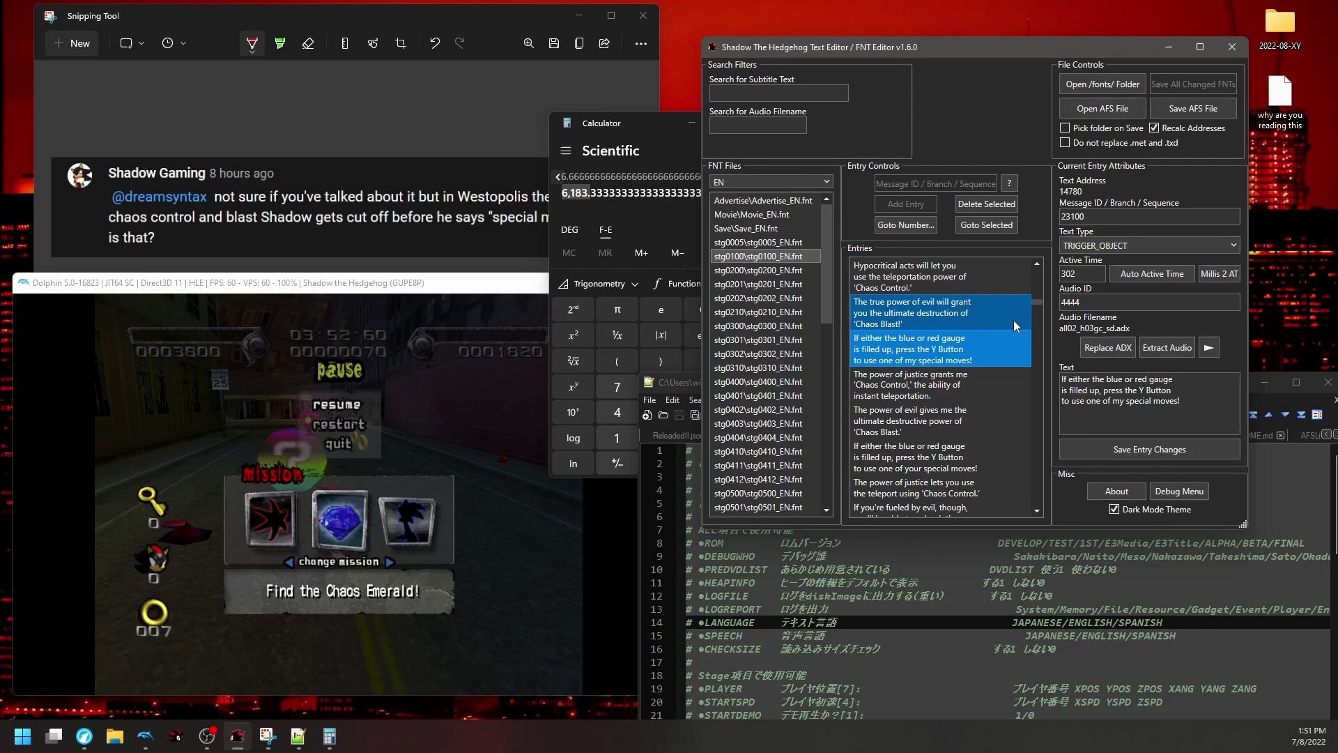
{"action": "key", "text": "Tab"}
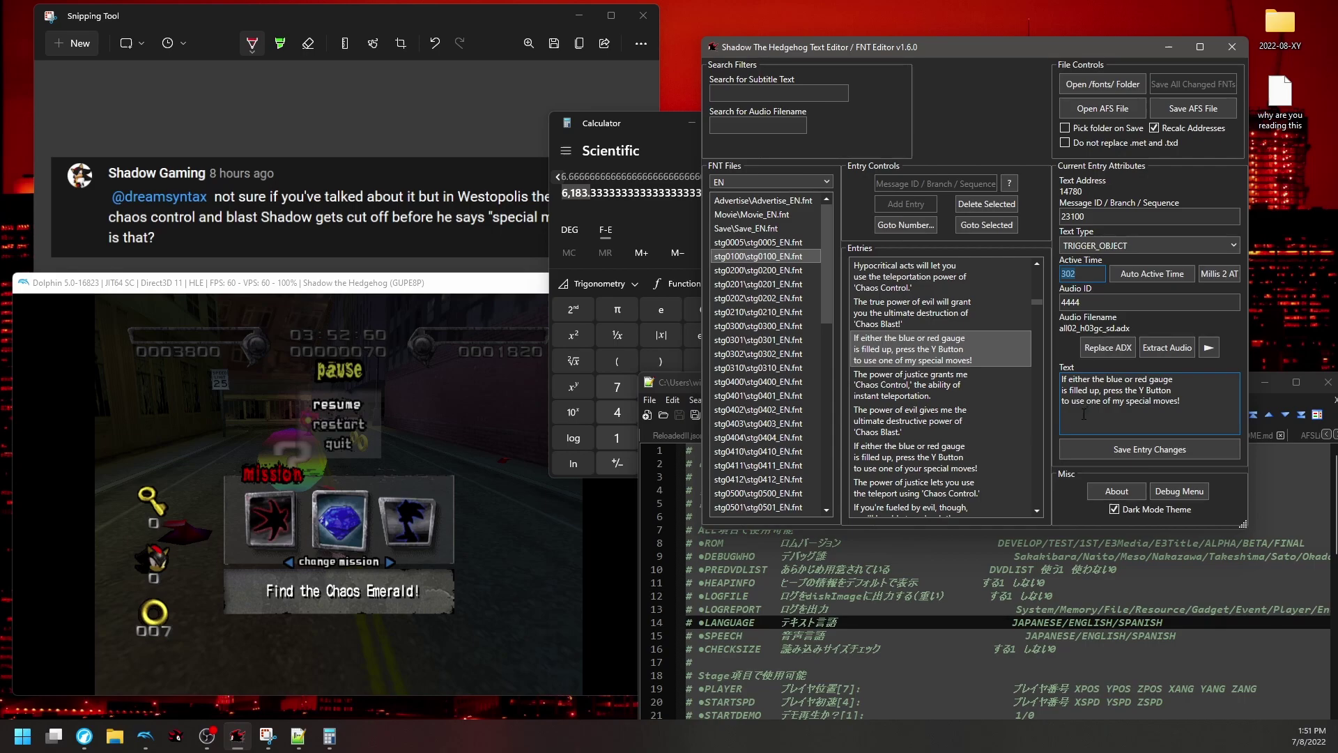
Switch to Dolphin, skip to Select Mode, run the Prison Island stage, and quit back to stage selection.
{"action": "left_click", "coordinate": [279, 487]}
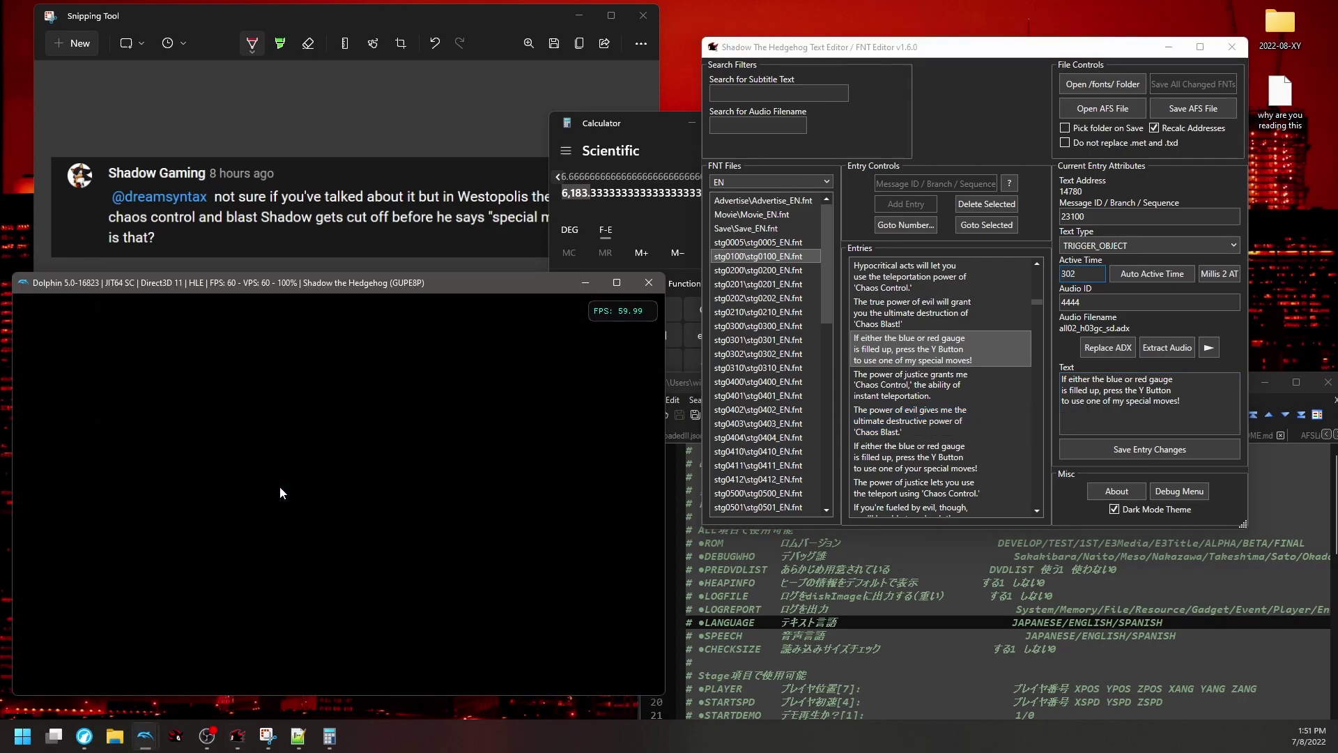
{"action": "key", "text": "x"}
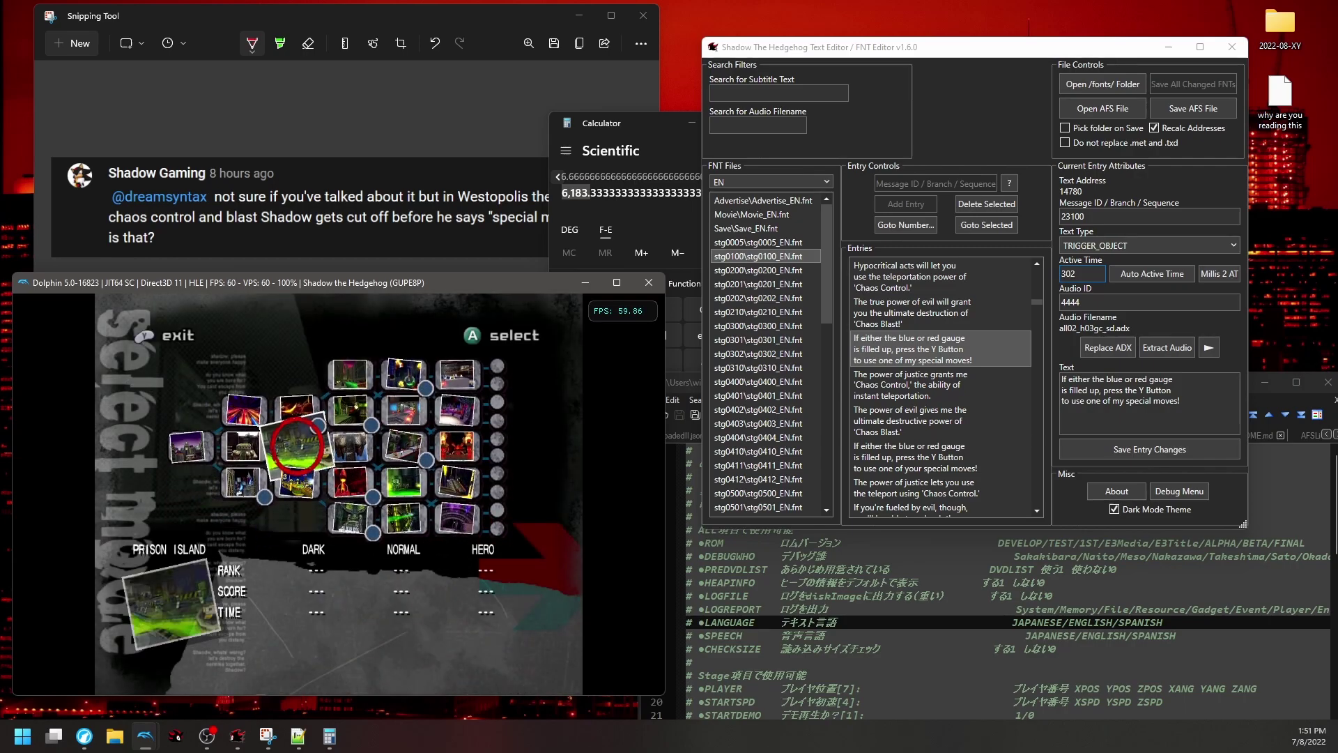
{"action": "key", "text": "Tab"}
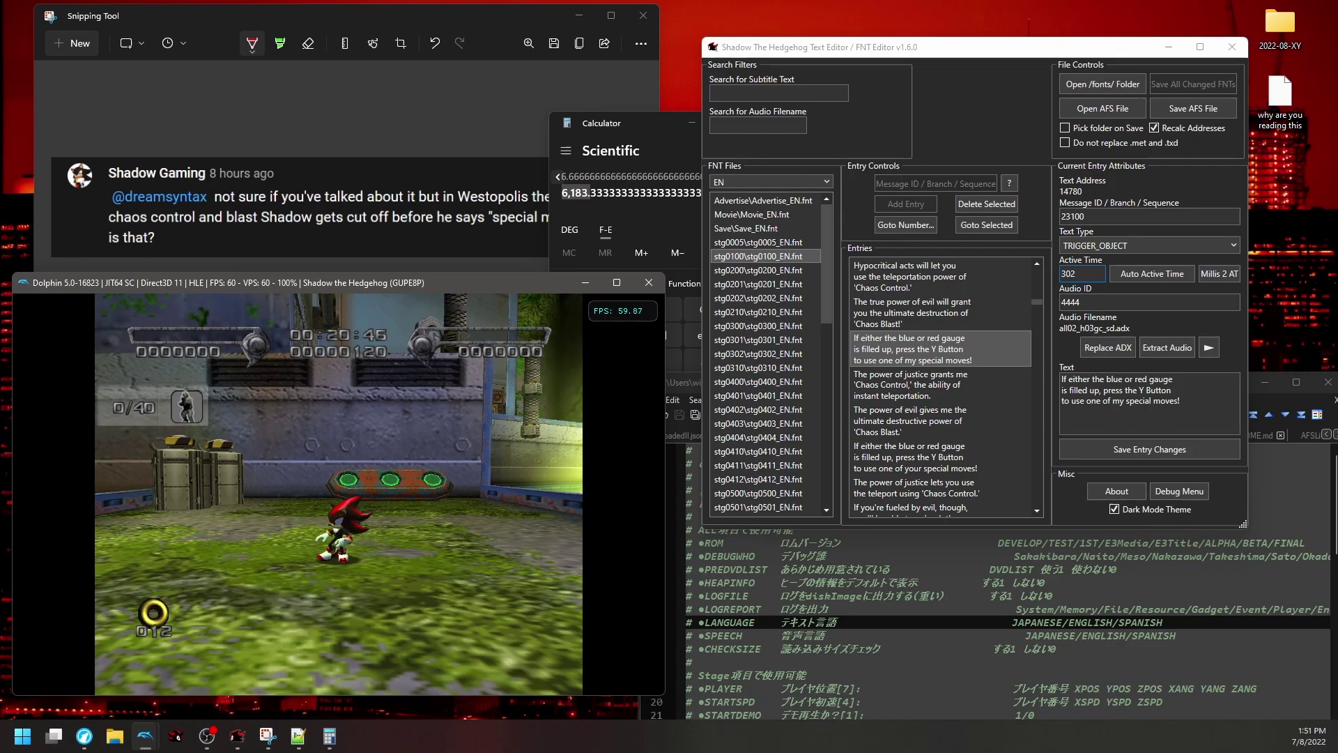
{"action": "key", "text": "Return"}
{"action": "key", "text": "Down"}
{"action": "key", "text": "x"}
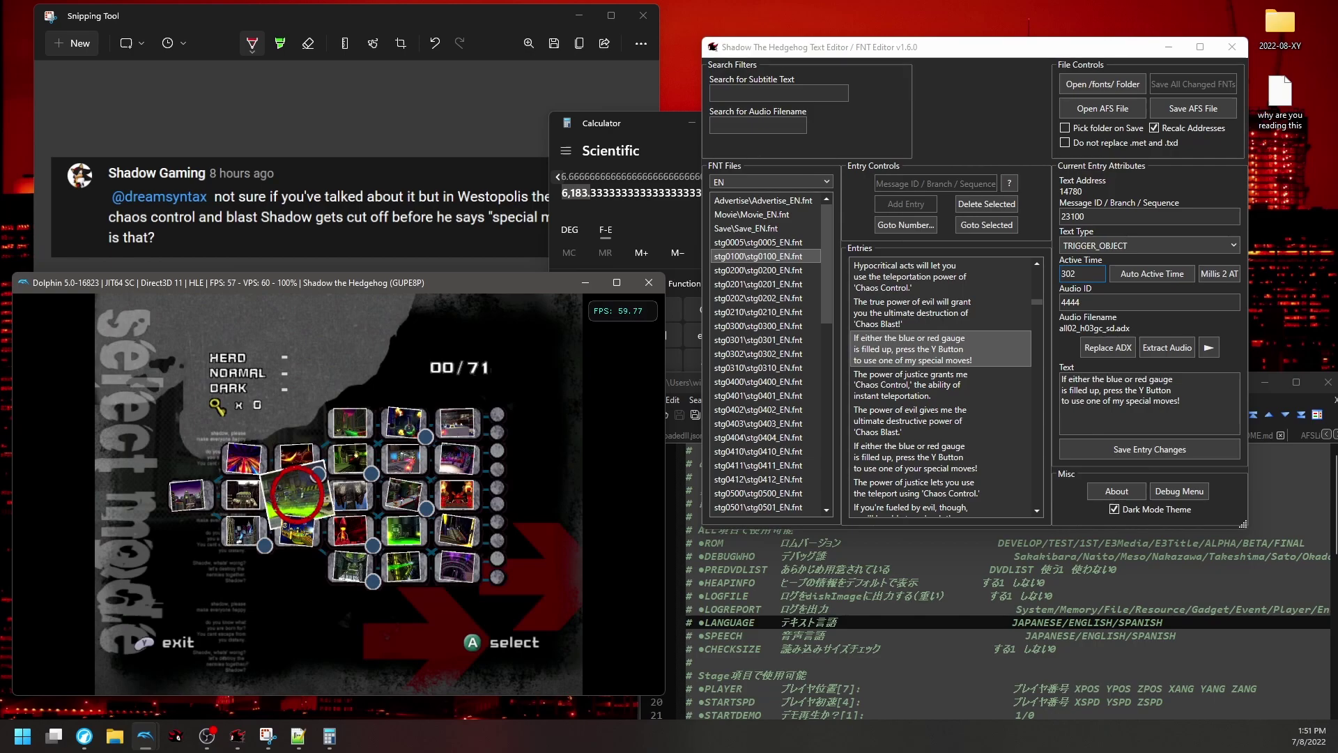
Run the Super Shadow boss stage to view its in-game subtitles, and leave it.
{"action": "key", "text": "x"}
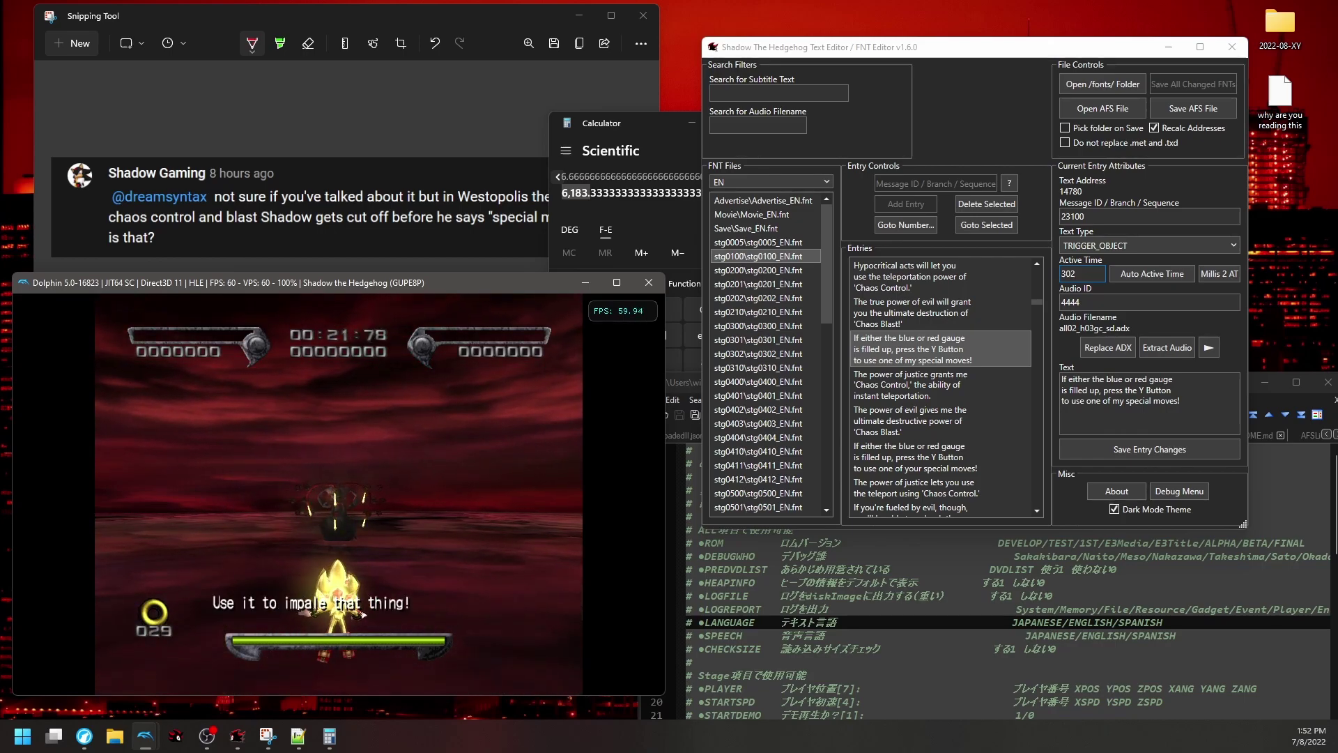
{"action": "key", "text": "Return"}
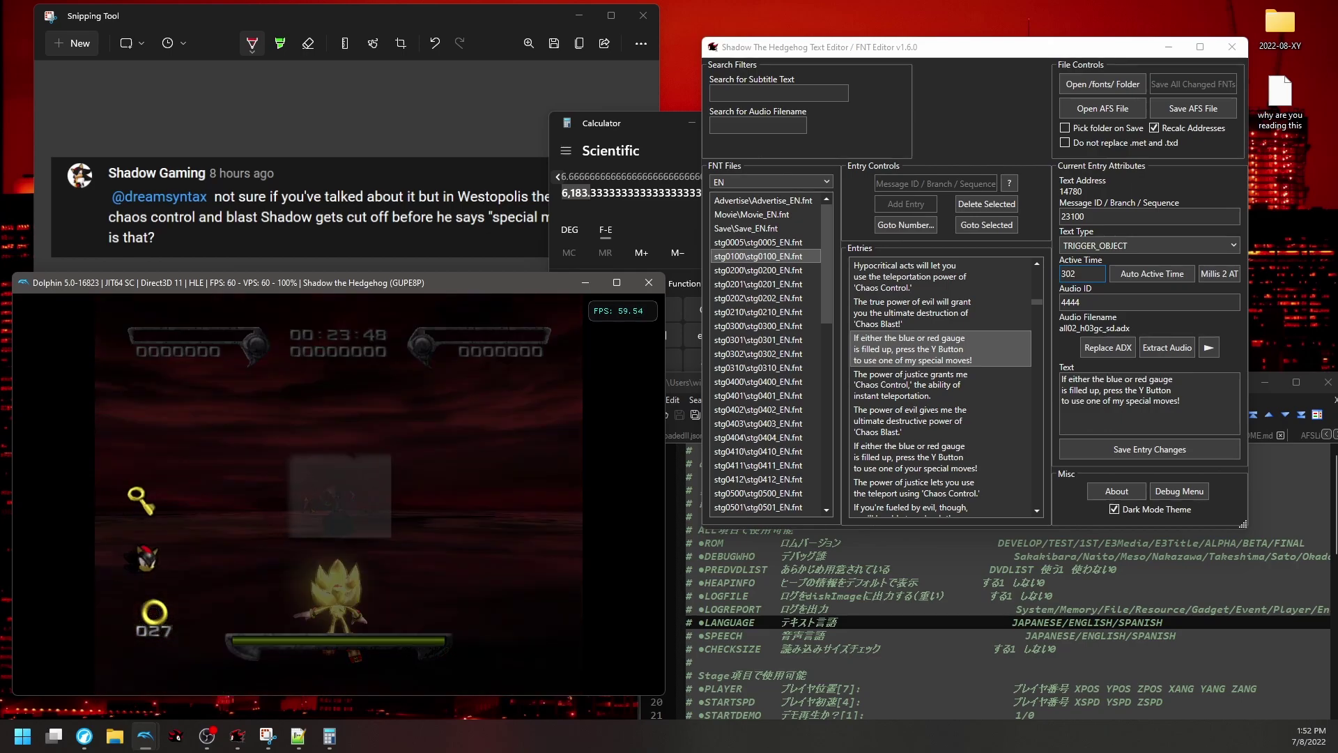
{"action": "key", "text": "Return"}
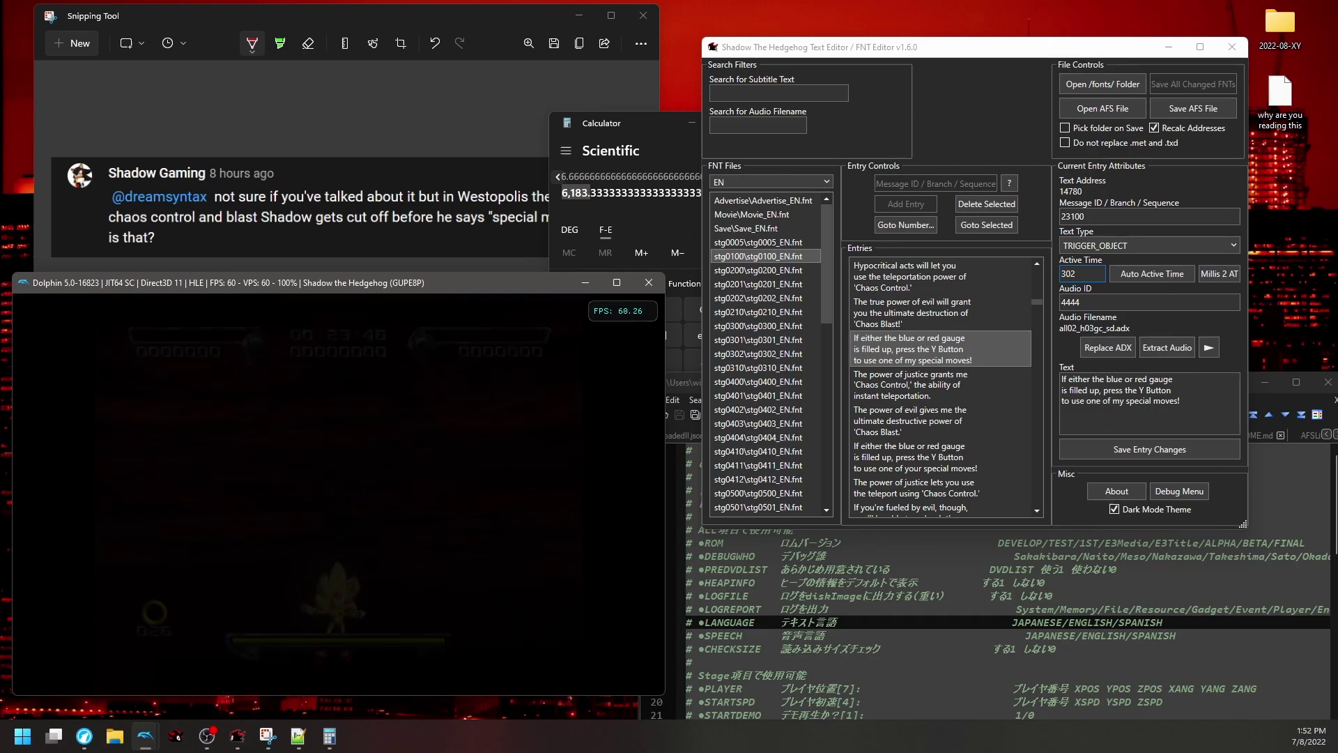
{"action": "key", "text": "Escape"}
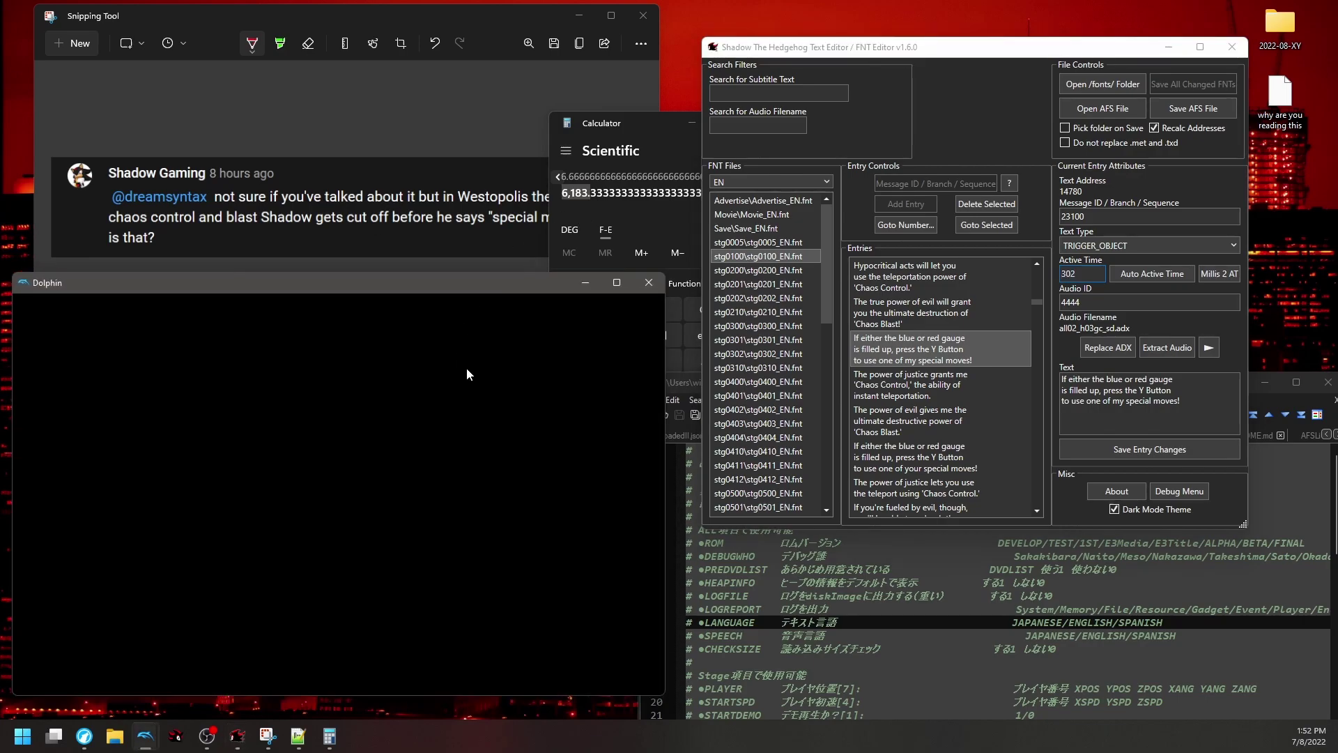
Review the viewer's comment and inspect the active times of the Chaos Blast and "one of your special moves" hint entries.
{"action": "left_click", "coordinate": [366, 200]}
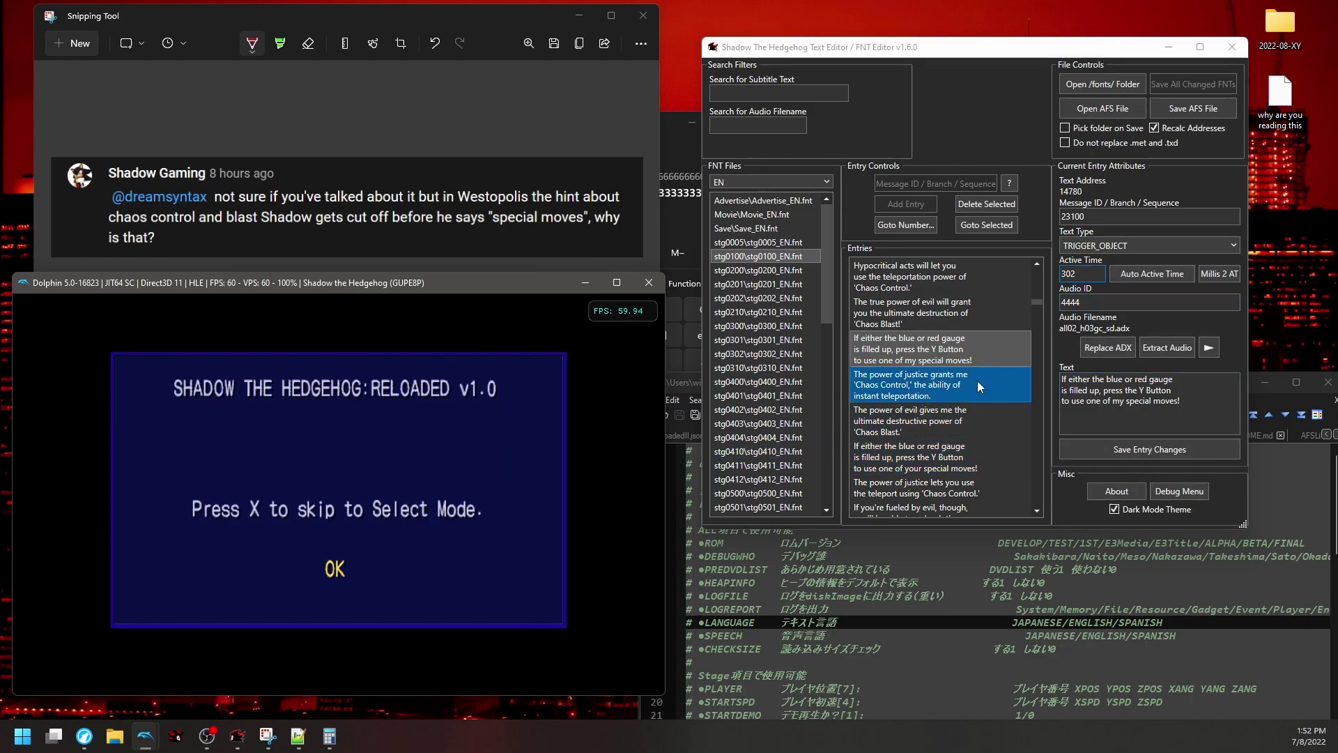
{"action": "left_click", "coordinate": [935, 422]}
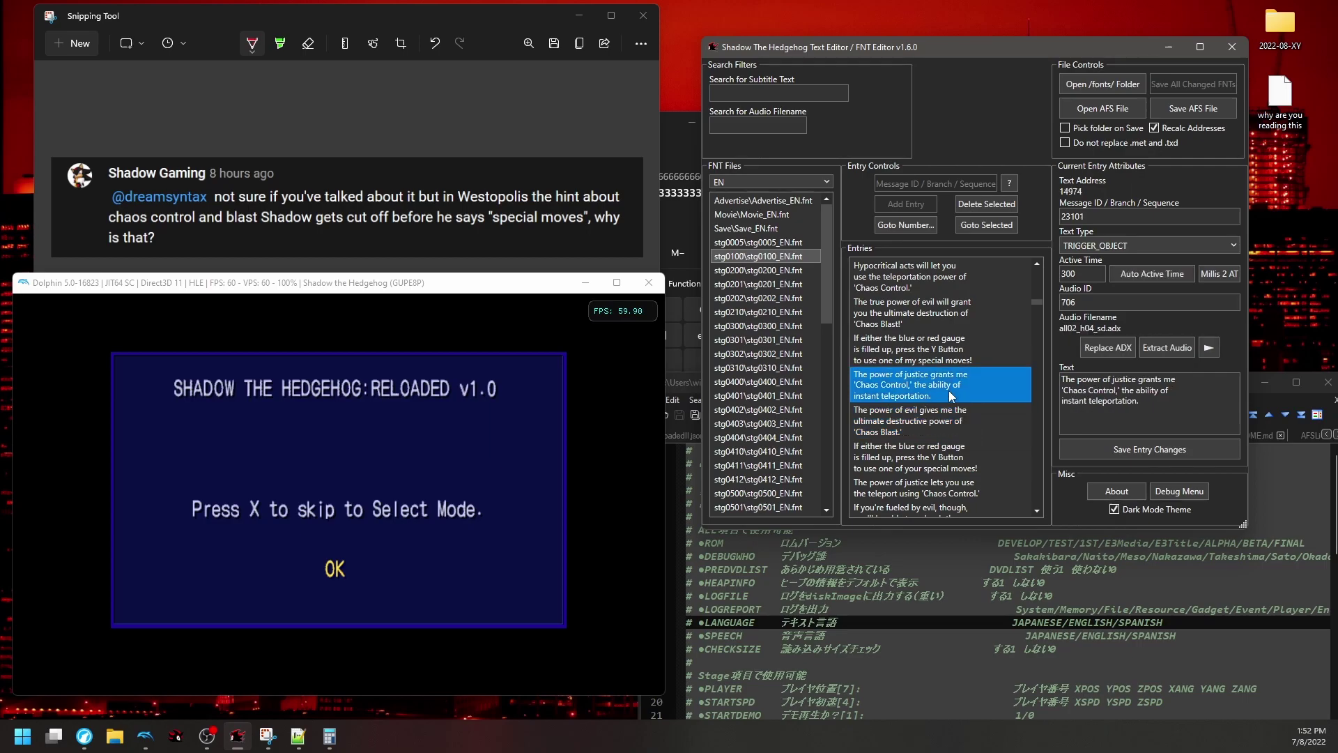
{"action": "double_click", "coordinate": [1094, 270]}
{"action": "left_click", "coordinate": [936, 461]}
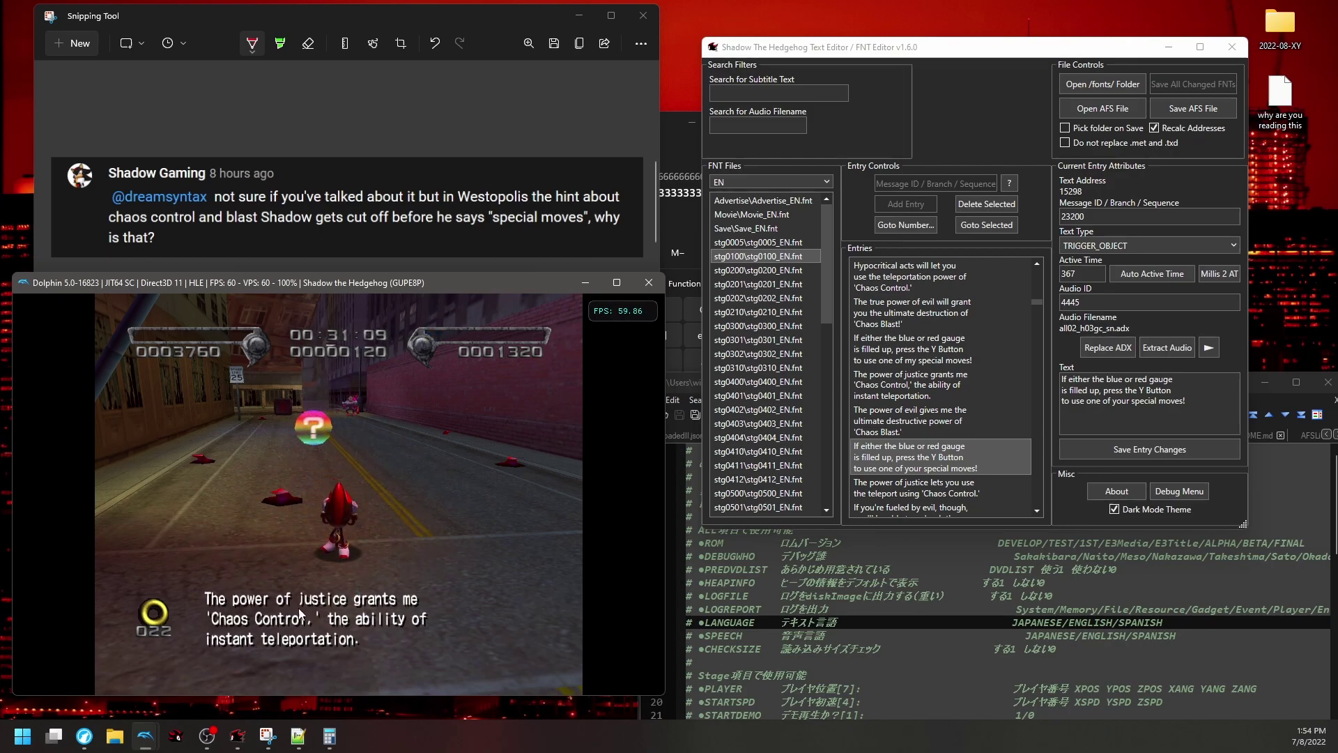
Pause Westopolis in Dolphin, quit to Select Mode, and choose the last stage in the map's lowest row.
{"action": "key", "text": "Return"}
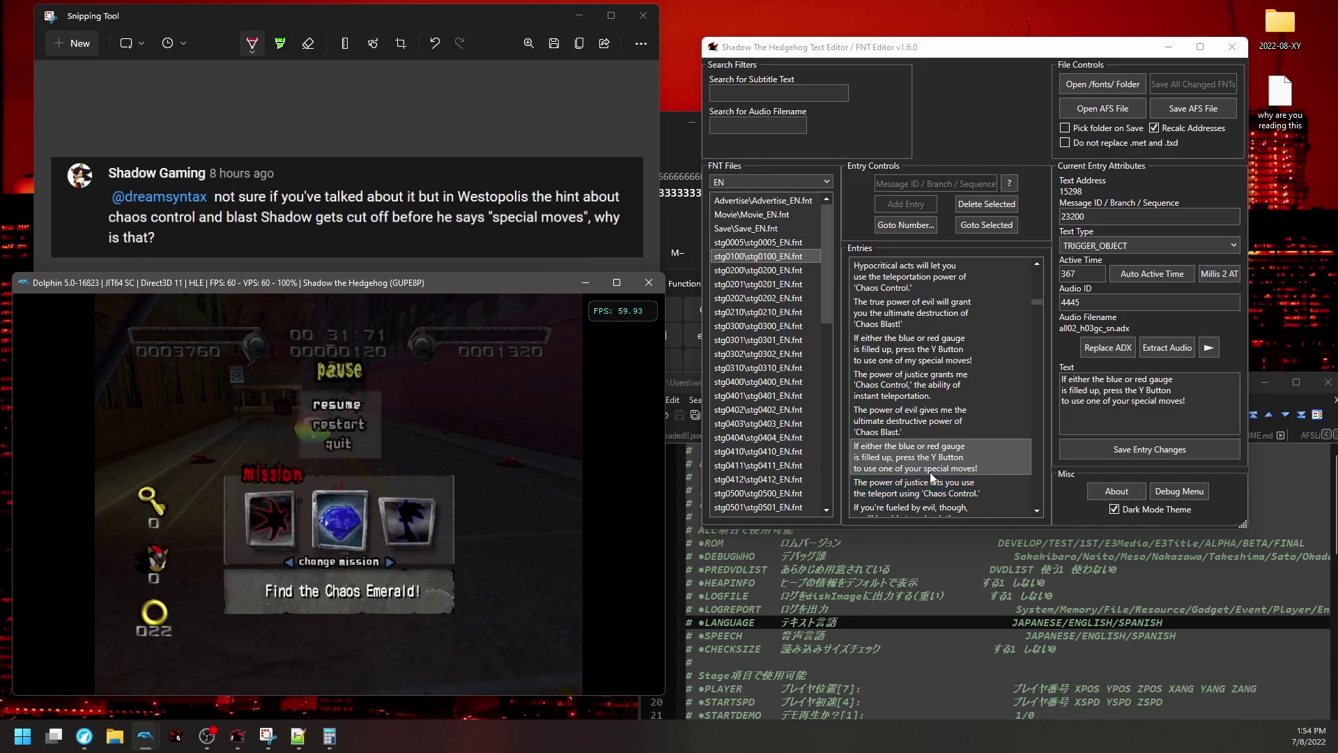
{"action": "key", "text": "Down"}
{"action": "key", "text": "Down"}
{"action": "key", "text": "Return"}
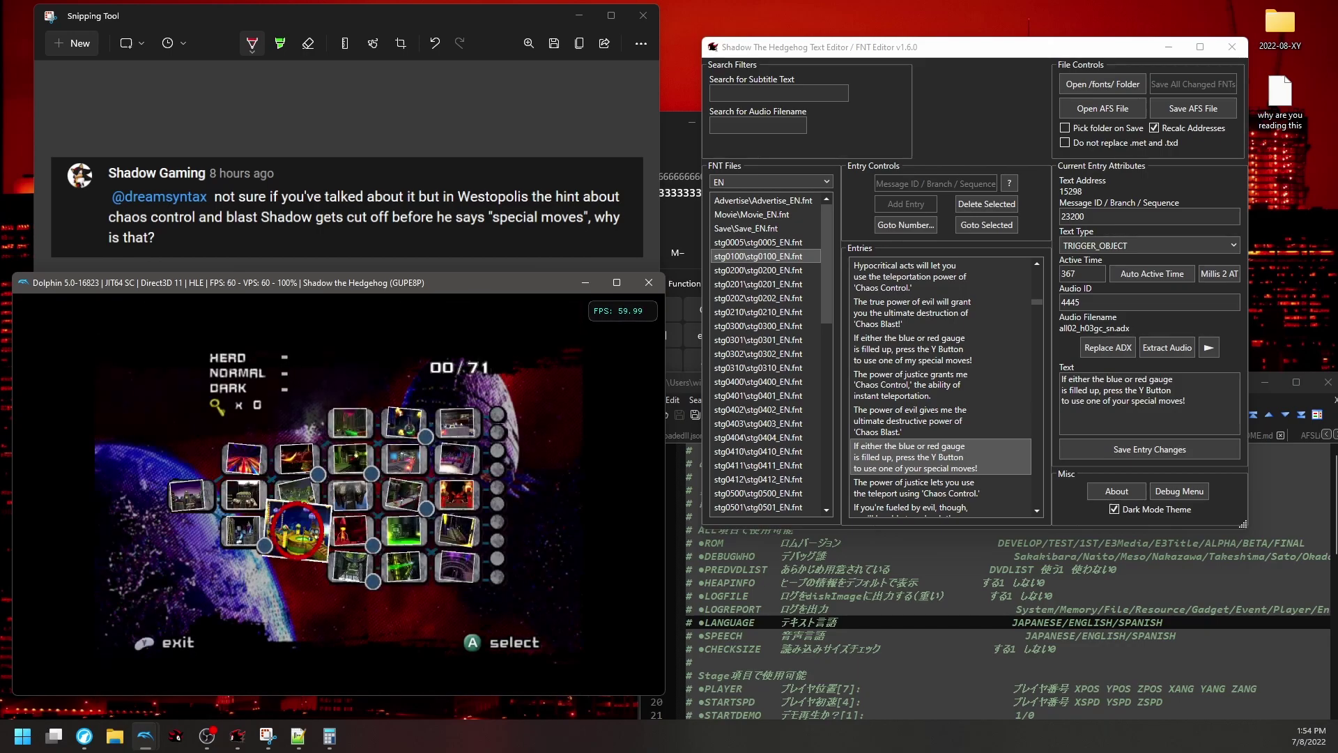
{"action": "key", "text": "Return"}
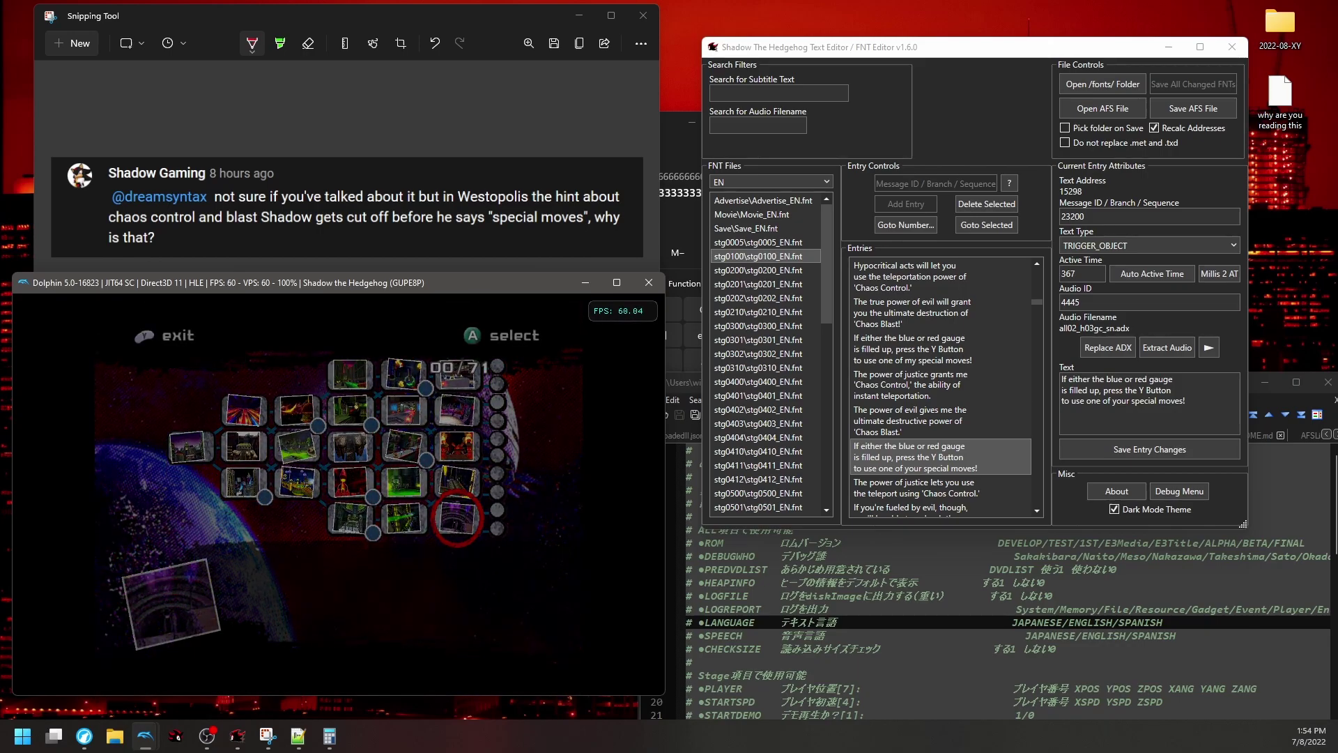